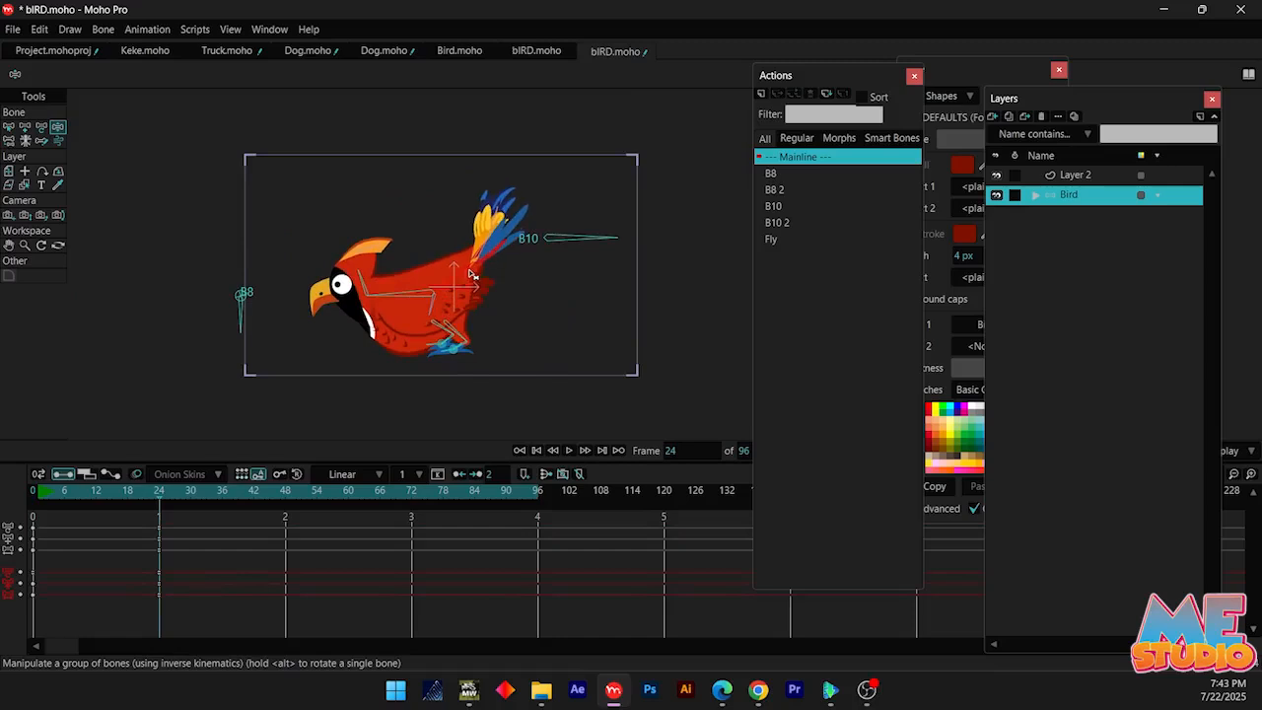
Delete the bird's bone keyframes at frame 24 to restart that pose
{"action": "mouse_move", "coordinate": [404, 301]}
{"action": "left_mouse_down"}
{"action": "mouse_move", "coordinate": [422, 280]}
{"action": "mouse_move", "coordinate": [418, 299]}
{"action": "left_mouse_up"}
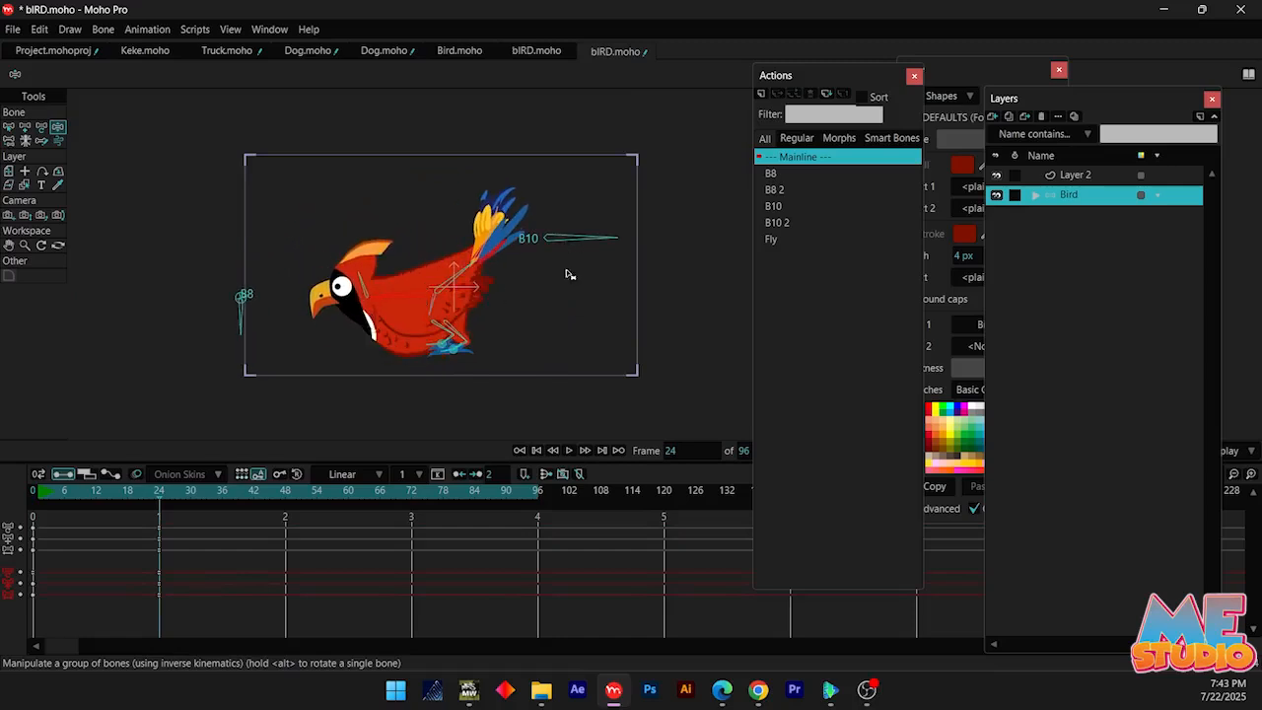
{"action": "left_click_drag", "start_coordinate": [581, 281], "coordinate": [562, 299]}
{"action": "key", "text": "ctrl+z"}
{"action": "left_click_drag", "start_coordinate": [157, 647], "coordinate": [161, 645]}
{"action": "key", "text": "Delete"}
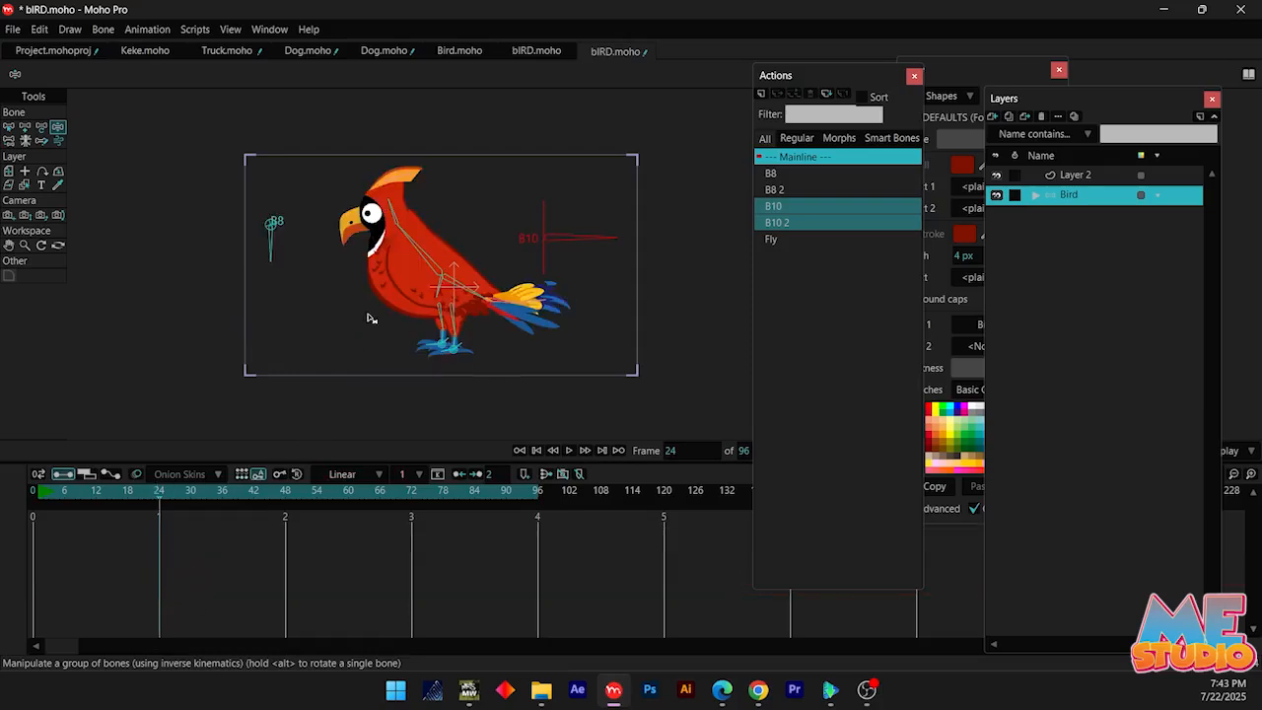
Pose the bird at frame 24 crouching forward with its tail raised, and rotate bone B10 to lift the wings
{"action": "left_click_drag", "start_coordinate": [391, 294], "coordinate": [388, 311]}
{"action": "mouse_move", "coordinate": [483, 292]}
{"action": "left_mouse_down"}
{"action": "mouse_move", "coordinate": [483, 254]}
{"action": "mouse_move", "coordinate": [485, 296]}
{"action": "mouse_move", "coordinate": [477, 284]}
{"action": "left_mouse_up"}
{"action": "scroll", "coordinate": [471, 256], "scroll_direction": "up", "scroll_amount": 2}
{"action": "left_click_drag", "start_coordinate": [637, 248], "coordinate": [610, 180]}
{"action": "left_click_drag", "start_coordinate": [448, 323], "coordinate": [466, 337]}
{"action": "left_click_drag", "start_coordinate": [593, 219], "coordinate": [604, 225]}
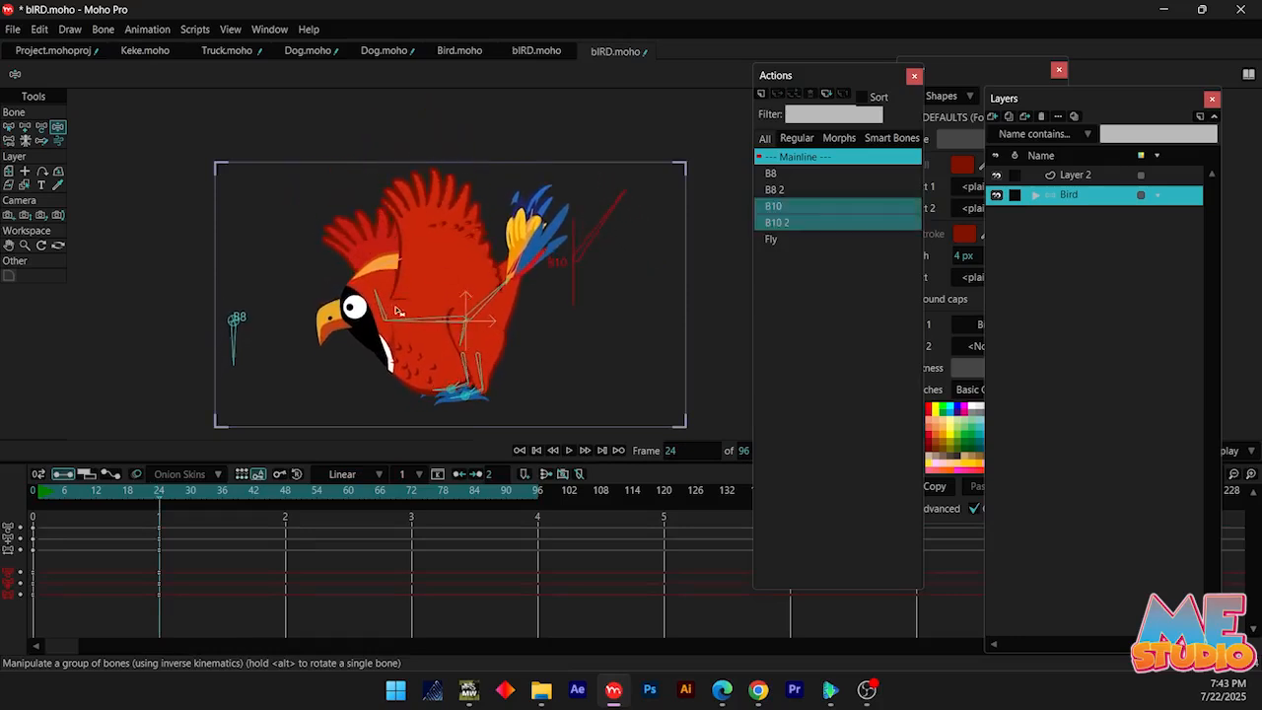
{"action": "left_click_drag", "start_coordinate": [402, 316], "coordinate": [444, 322]}
Pose the bird at frame 17 with its body stretched upward, tail lowered and wings swept down
{"action": "left_click_drag", "start_coordinate": [74, 499], "coordinate": [122, 502]}
{"action": "scroll", "coordinate": [451, 333], "scroll_direction": "down", "scroll_amount": 2}
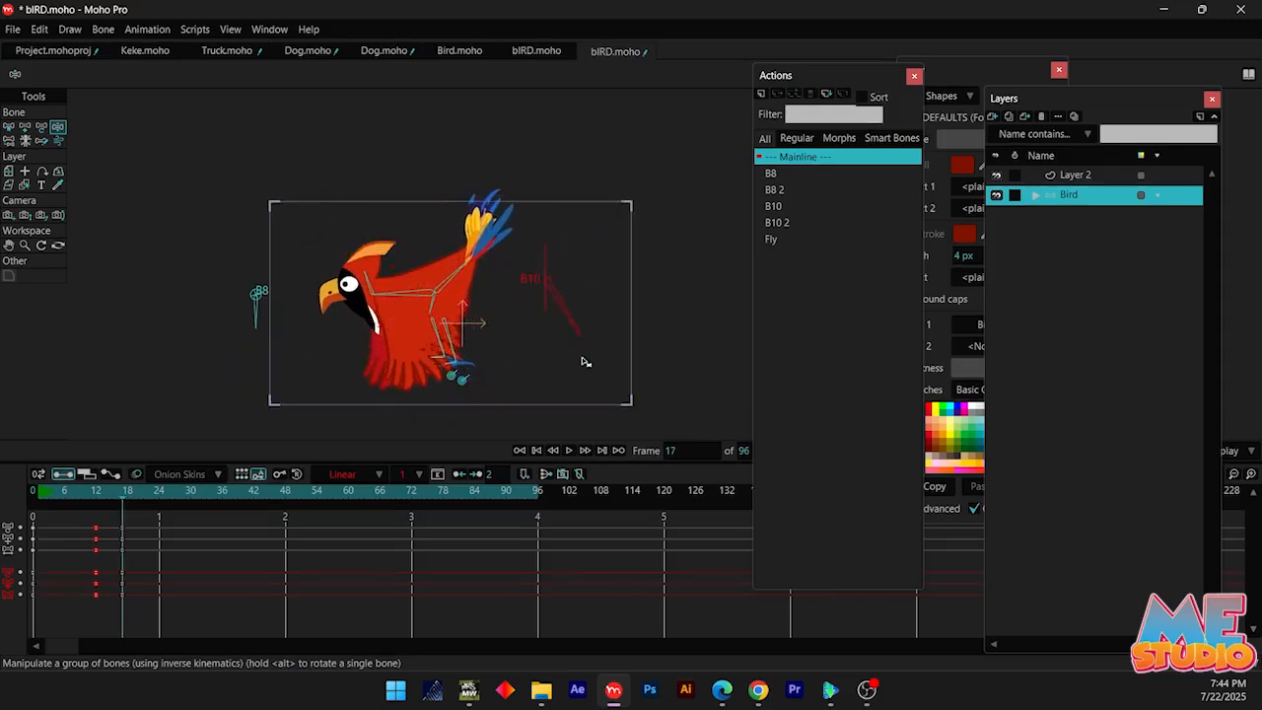
{"action": "left_click", "coordinate": [412, 300]}
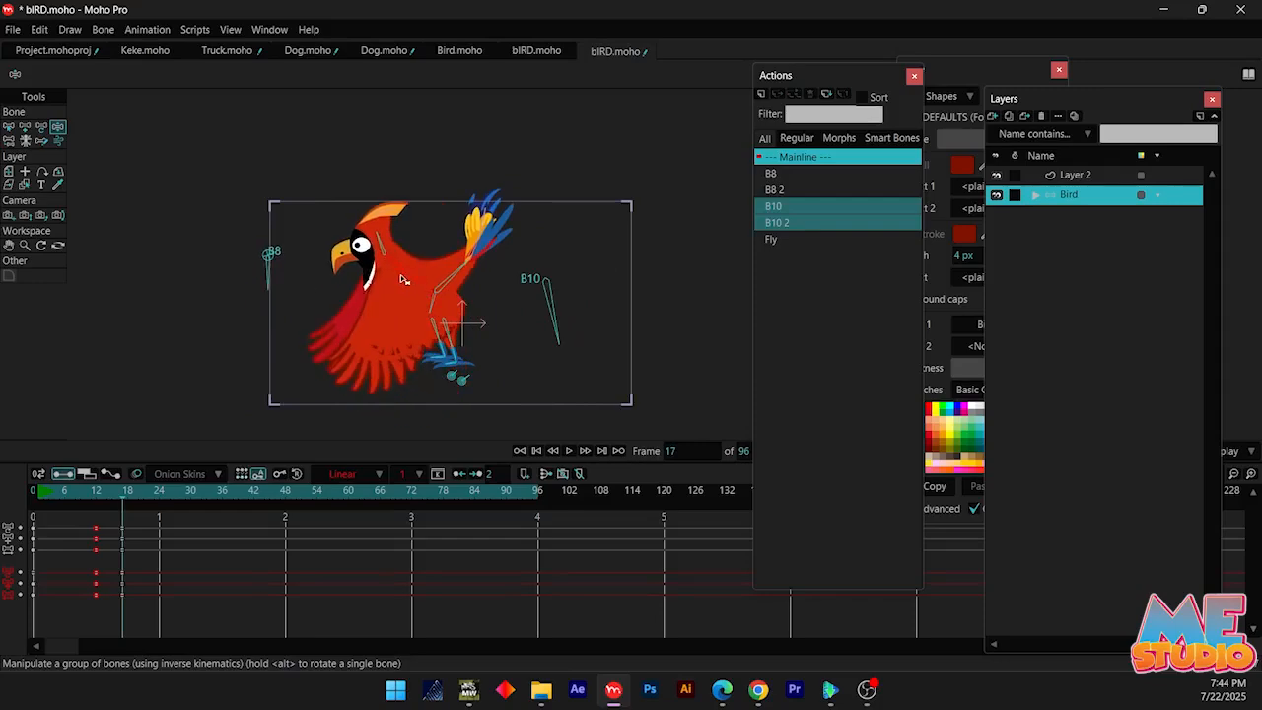
{"action": "key", "text": "ctrl+z"}
{"action": "scroll", "coordinate": [458, 363], "scroll_direction": "up", "scroll_amount": 2}
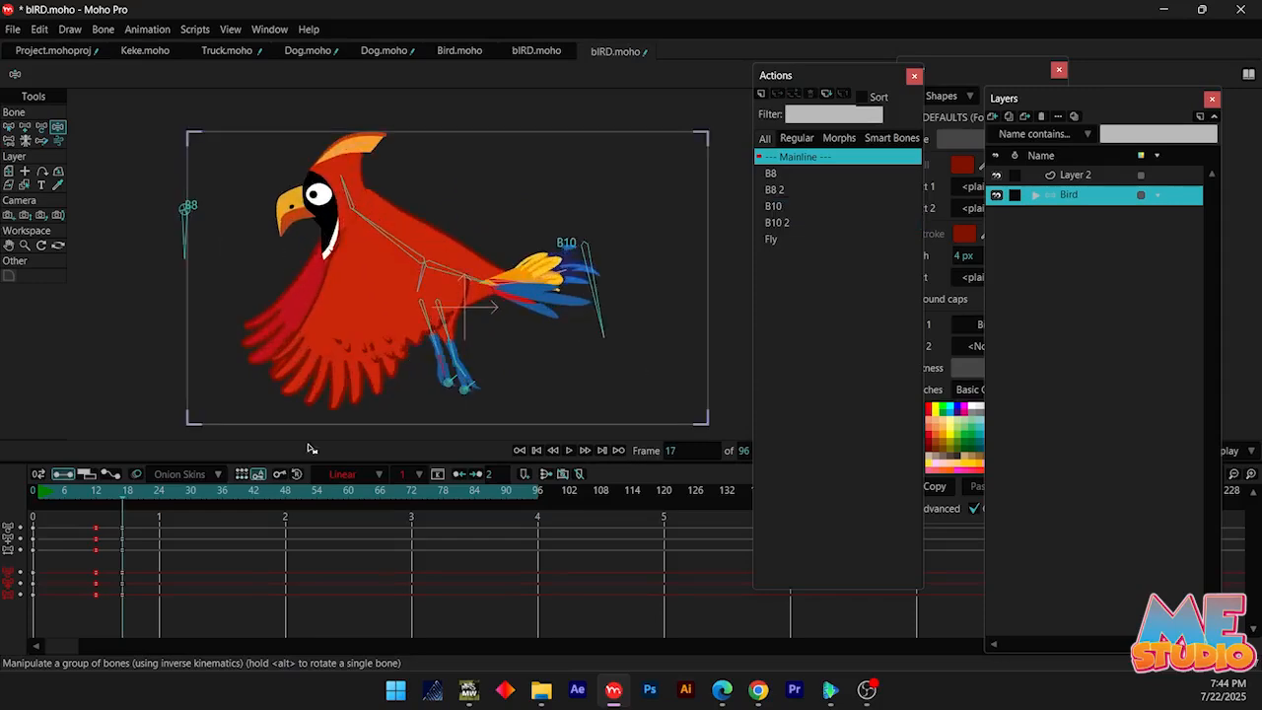
Rotate bone B10 to a mid-stroke wing pose at frame 14 and to a raised wing pose at frame 17
{"action": "mouse_move", "coordinate": [124, 495]}
{"action": "left_mouse_down"}
{"action": "mouse_move", "coordinate": [67, 495]}
{"action": "mouse_move", "coordinate": [109, 497]}
{"action": "left_mouse_up"}
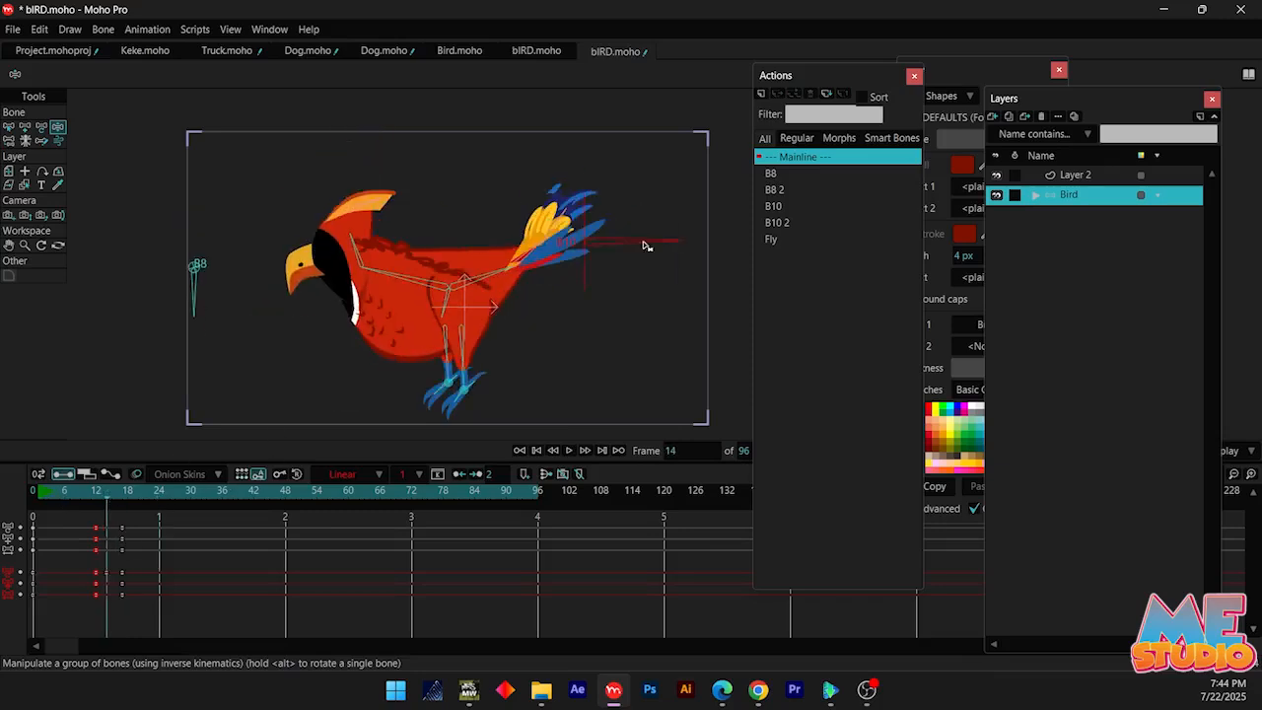
{"action": "left_click_drag", "start_coordinate": [612, 317], "coordinate": [612, 317]}
{"action": "left_click", "coordinate": [120, 495]}
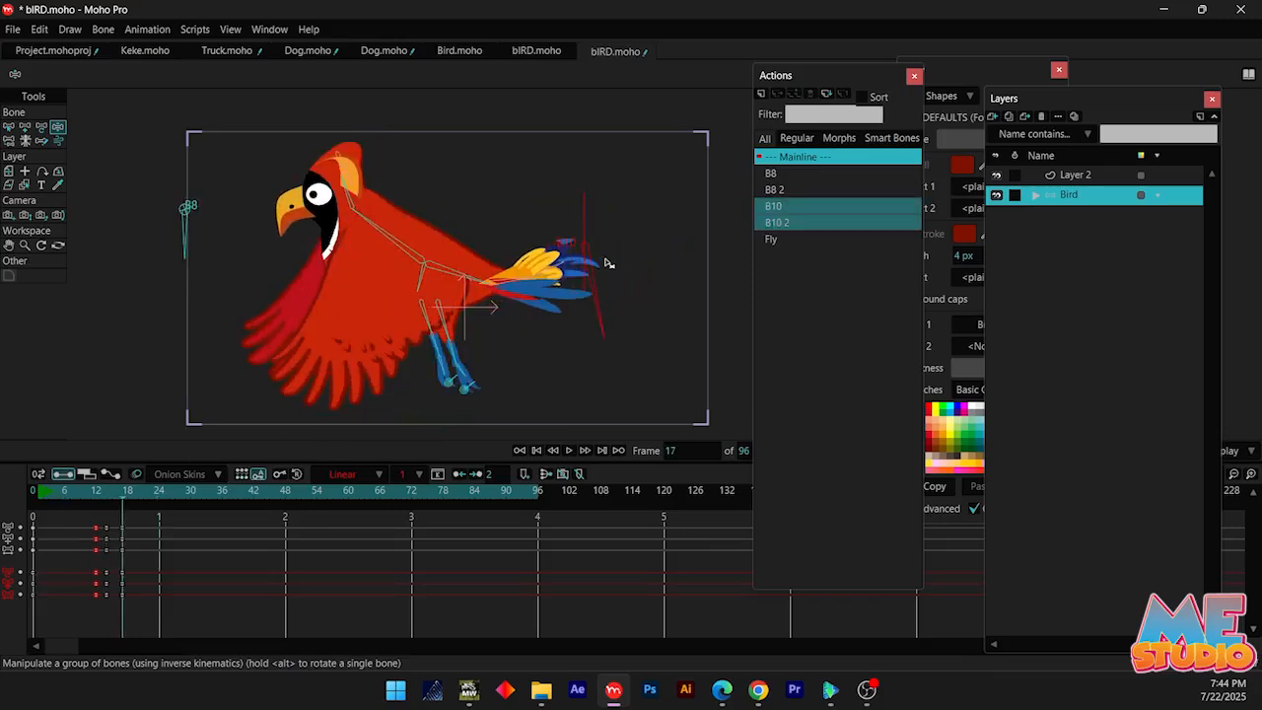
{"action": "left_click_drag", "start_coordinate": [605, 261], "coordinate": [590, 264]}
{"action": "left_click_drag", "start_coordinate": [102, 491], "coordinate": [89, 479]}
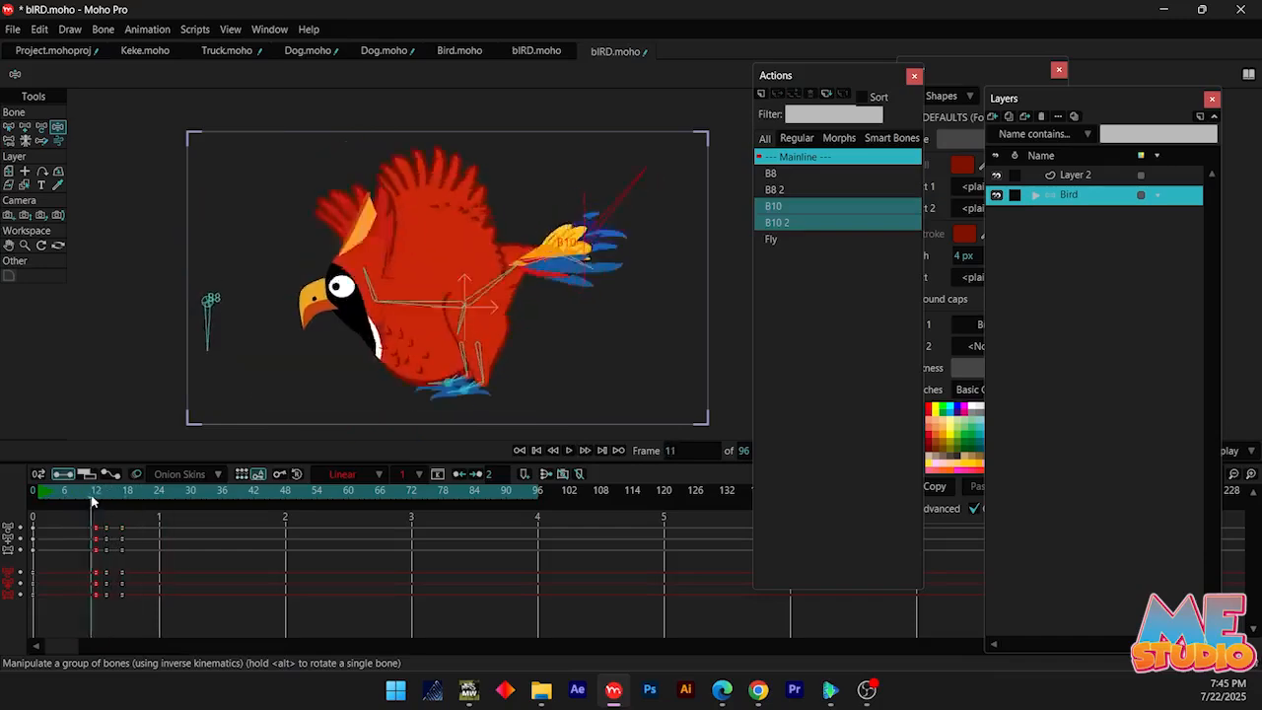
{"action": "left_click", "coordinate": [122, 496]}
{"action": "left_click_drag", "start_coordinate": [639, 288], "coordinate": [583, 143]}
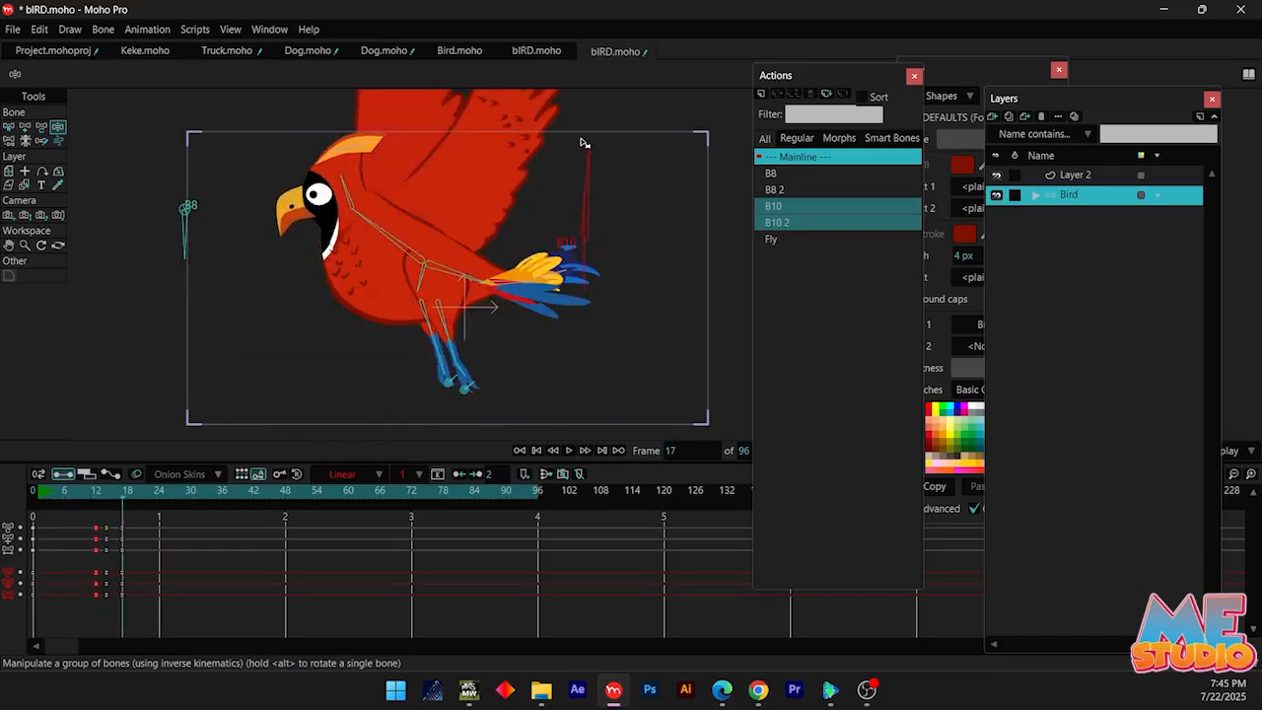
{"action": "scroll", "coordinate": [475, 396], "scroll_direction": "down", "scroll_amount": 2}
{"action": "scroll", "coordinate": [471, 306], "scroll_direction": "up", "scroll_amount": 2}
{"action": "mouse_move", "coordinate": [111, 498]}
{"action": "left_mouse_down"}
{"action": "mouse_move", "coordinate": [95, 521]}
{"action": "mouse_move", "coordinate": [130, 514]}
{"action": "left_mouse_up"}
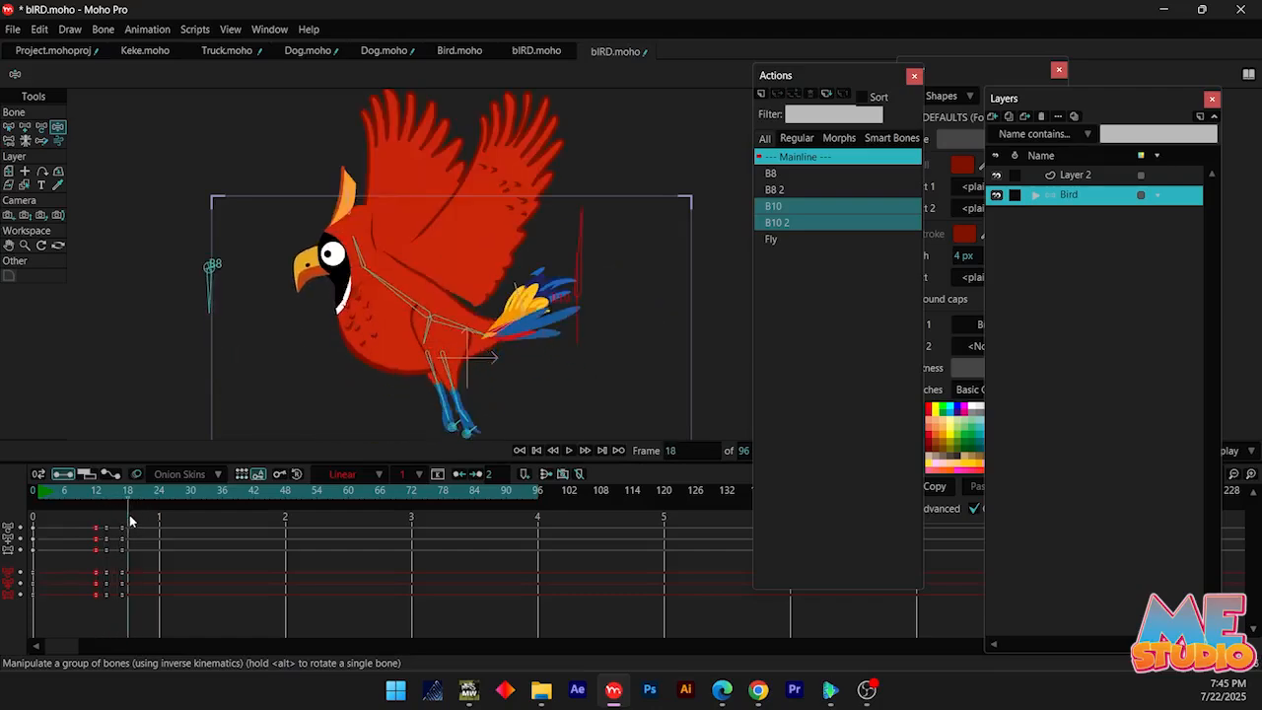
{"action": "scroll", "coordinate": [384, 343], "scroll_direction": "up", "scroll_amount": 2}
{"action": "left_click", "coordinate": [472, 358], "text": "ctrl+alt"}
{"action": "scroll", "coordinate": [511, 343], "scroll_direction": "up", "scroll_amount": 2}
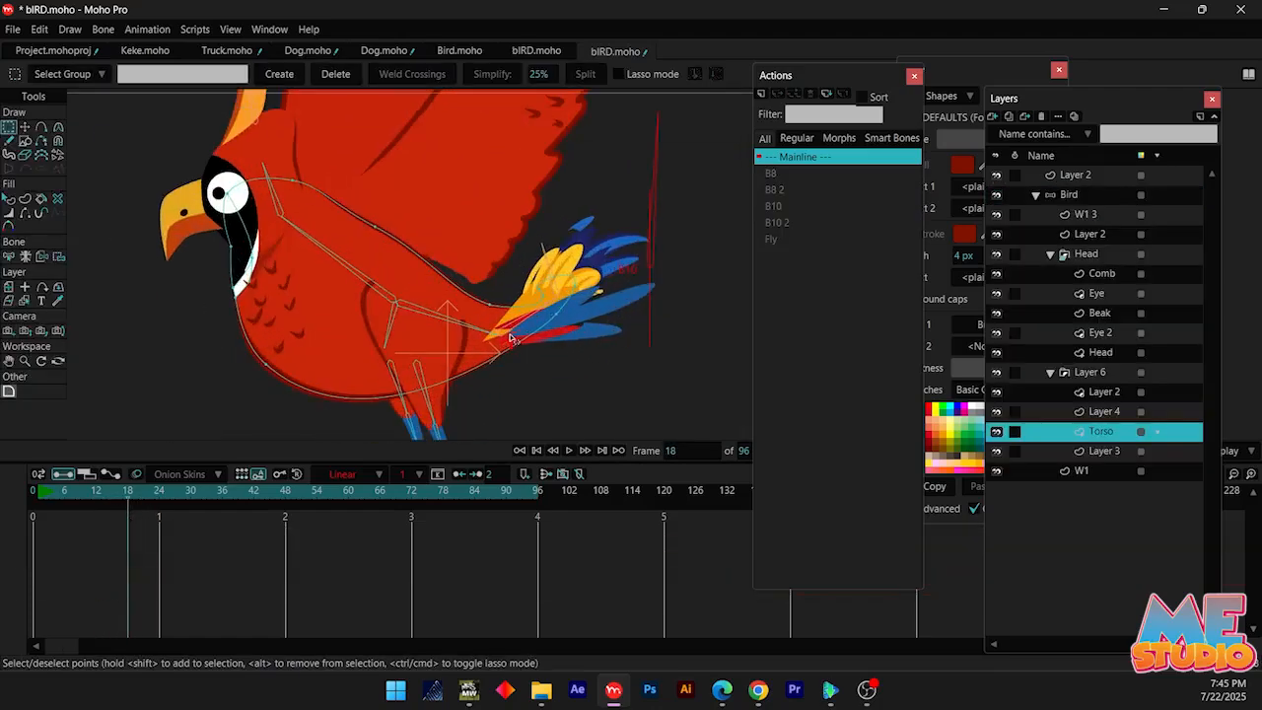
{"action": "scroll", "coordinate": [507, 340], "scroll_direction": "down", "scroll_amount": 4}
Reselect the Bird layer and move the bird's body forward and up off the ground at frame 17
{"action": "left_click", "coordinate": [1067, 197]}
{"action": "mouse_move", "coordinate": [126, 494]}
{"action": "left_mouse_down"}
{"action": "mouse_move", "coordinate": [65, 493]}
{"action": "mouse_move", "coordinate": [127, 500]}
{"action": "left_mouse_up"}
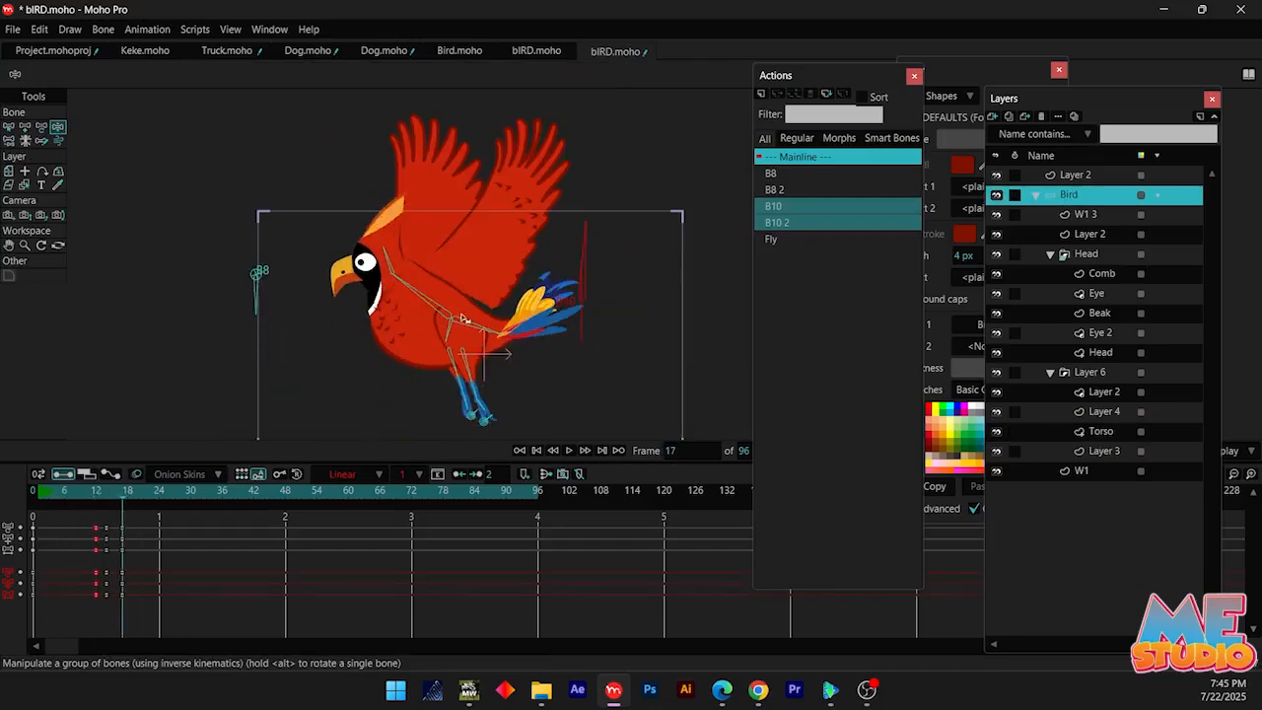
{"action": "left_click_drag", "start_coordinate": [463, 317], "coordinate": [413, 277]}
Insert a copy of the Fly action at frame 20 and delete its inserted keyframes for the body bones
{"action": "left_click_drag", "start_coordinate": [118, 498], "coordinate": [138, 519]}
{"action": "left_click", "coordinate": [779, 239]}
{"action": "left_click", "coordinate": [792, 93]}
{"action": "key", "text": "b"}
{"action": "left_click_drag", "start_coordinate": [132, 572], "coordinate": [230, 599]}
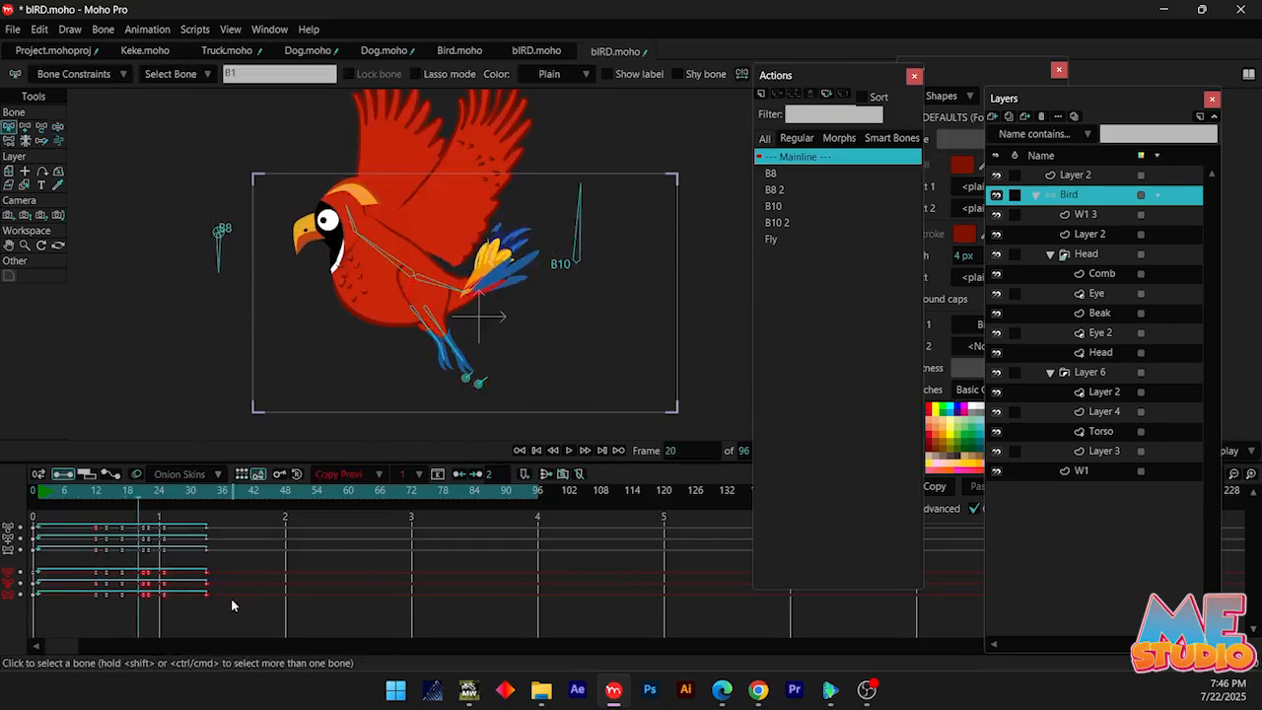
{"action": "key", "text": "Delete"}
{"action": "left_click", "coordinate": [150, 510]}
{"action": "left_click_drag", "start_coordinate": [150, 509], "coordinate": [70, 523]}
{"action": "key", "text": "Delete"}
Move the bird's body up and forward, beyond the camera frame's upper-left corner, at frame 30
{"action": "left_click_drag", "start_coordinate": [165, 513], "coordinate": [191, 520]}
{"action": "key", "text": "z"}
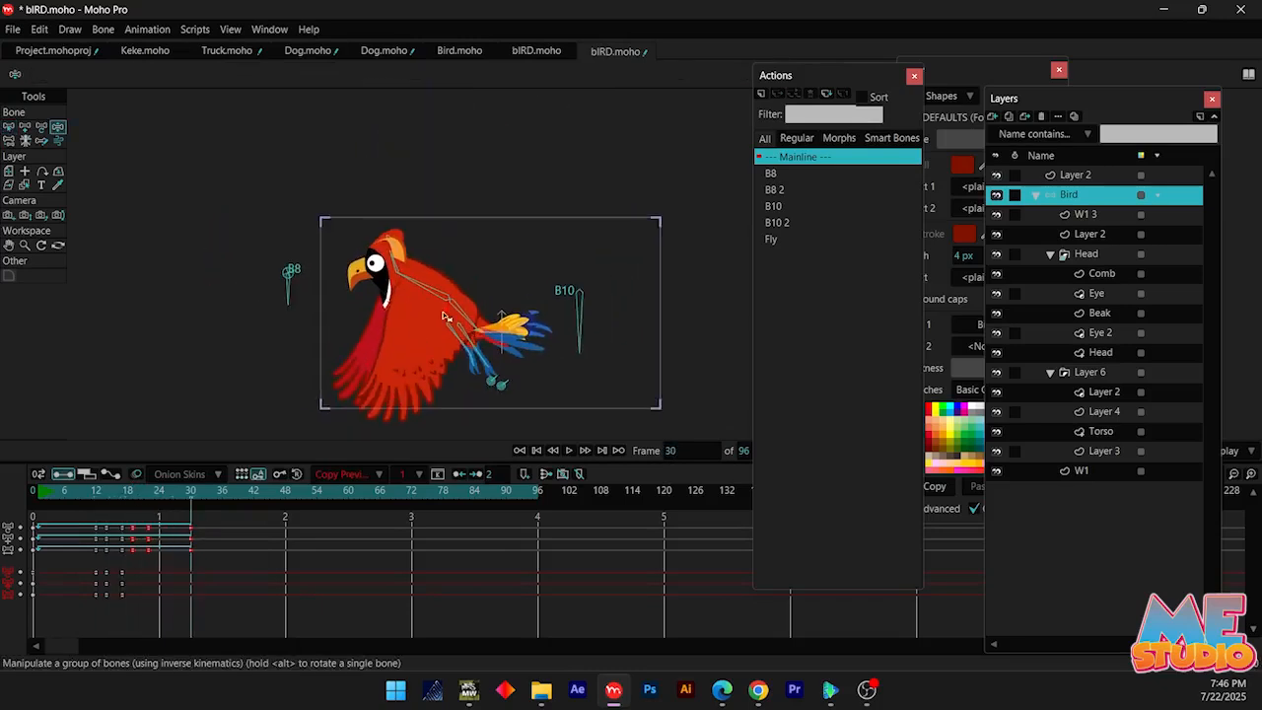
{"action": "left_click_drag", "start_coordinate": [444, 320], "coordinate": [229, 247]}
Select bone B10 and rotate it around frame 25 to continue the wing flapping
{"action": "mouse_move", "coordinate": [151, 493]}
{"action": "left_mouse_down"}
{"action": "mouse_move", "coordinate": [68, 485]}
{"action": "mouse_move", "coordinate": [167, 493]}
{"action": "mouse_move", "coordinate": [127, 502]}
{"action": "mouse_move", "coordinate": [186, 512]}
{"action": "mouse_move", "coordinate": [116, 513]}
{"action": "mouse_move", "coordinate": [54, 483]}
{"action": "mouse_move", "coordinate": [165, 509]}
{"action": "left_mouse_up"}
{"action": "key", "text": "b"}
{"action": "left_click", "coordinate": [579, 258]}
{"action": "key", "text": "z"}
{"action": "left_click_drag", "start_coordinate": [594, 318], "coordinate": [425, 276]}
Play back the takeoff from the early frames to review the flight movement
{"action": "left_click", "coordinate": [180, 495]}
{"action": "left_click", "coordinate": [75, 485]}
{"action": "key", "text": "space"}
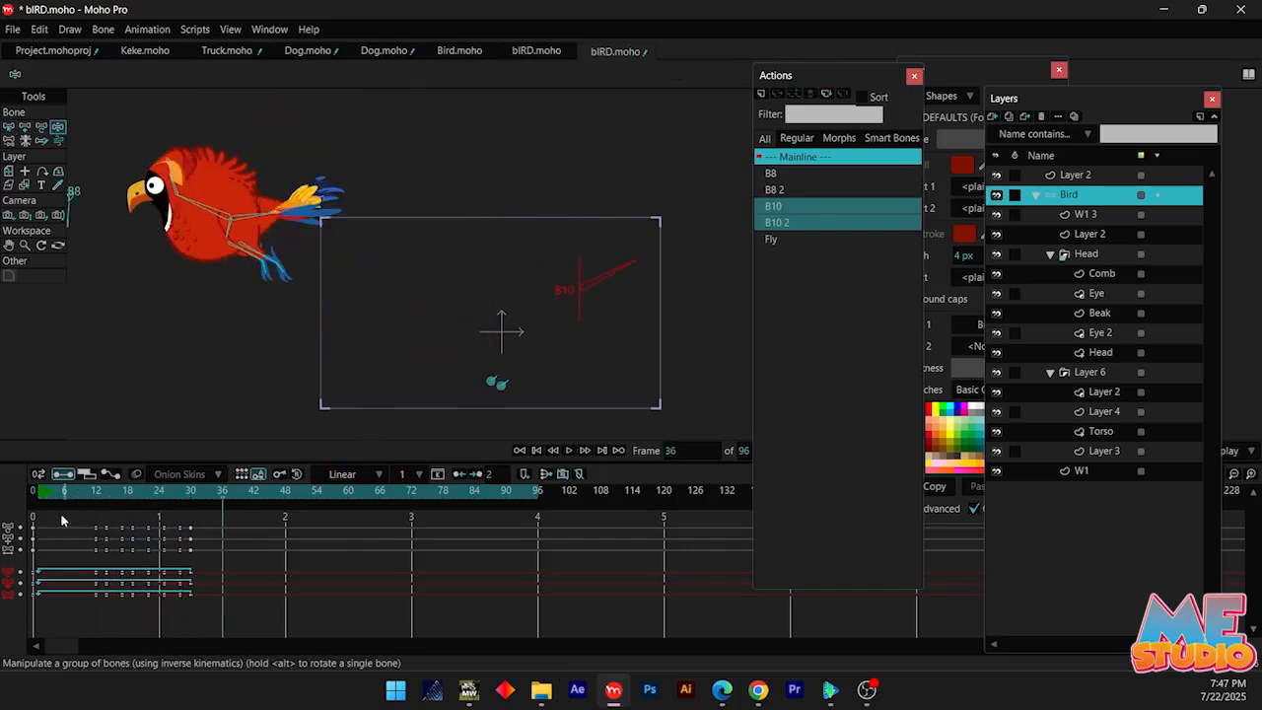
{"action": "left_click", "coordinate": [79, 493]}
{"action": "left_click", "coordinate": [55, 492]}
{"action": "left_click", "coordinate": [69, 493]}
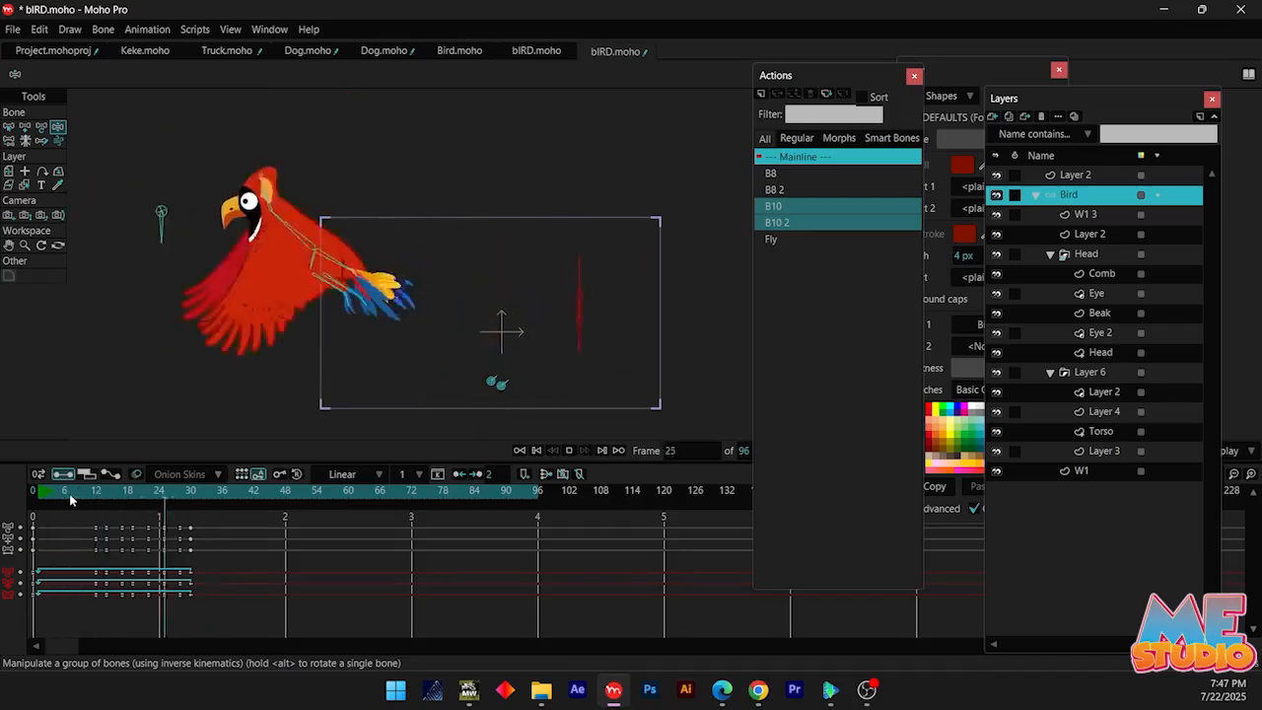
Track the camera back to a Z position of about 7.62 at frame 0, making the bird smaller in view
{"action": "left_click", "coordinate": [20, 499]}
{"action": "left_click", "coordinate": [11, 231]}
{"action": "left_click_drag", "start_coordinate": [513, 242], "coordinate": [549, 295]}
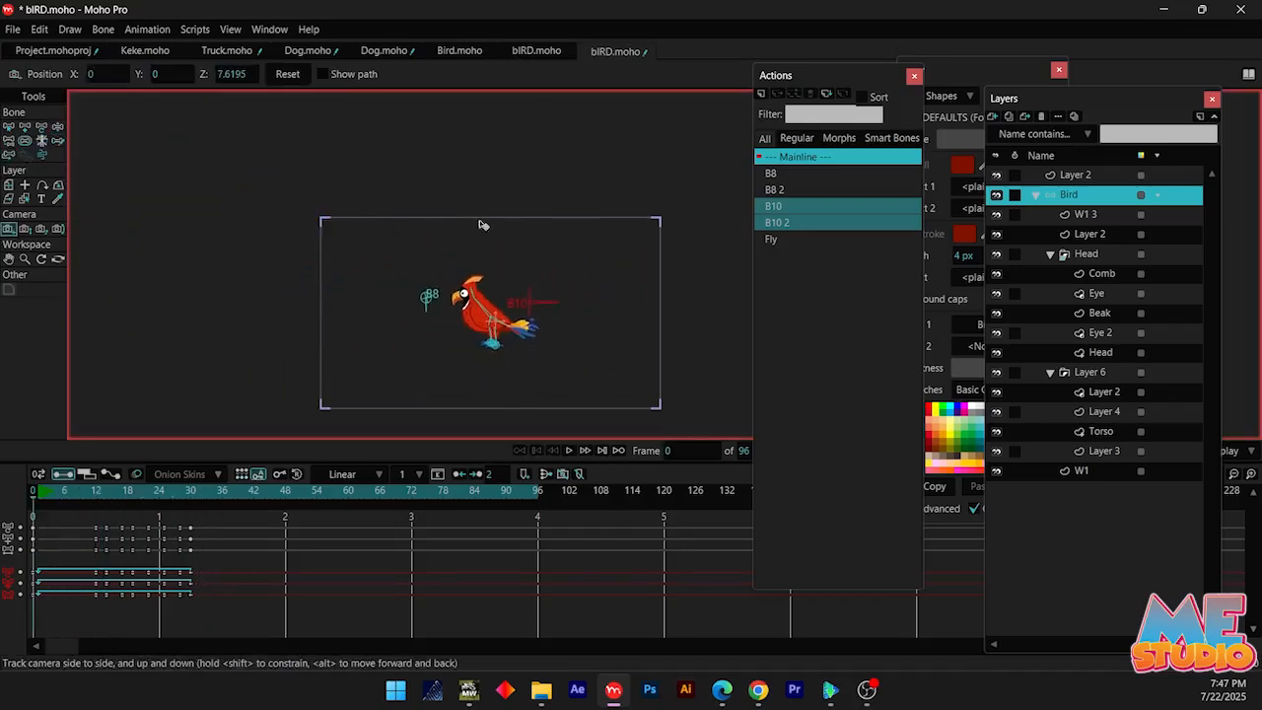
Raise the bird's legs at frame 30 so they trail behind the body
{"action": "left_click_drag", "start_coordinate": [46, 491], "coordinate": [192, 503]}
{"action": "scroll", "coordinate": [404, 338], "scroll_direction": "up", "scroll_amount": 8}
{"action": "key", "text": "z"}
{"action": "left_click_drag", "start_coordinate": [444, 371], "coordinate": [442, 261]}
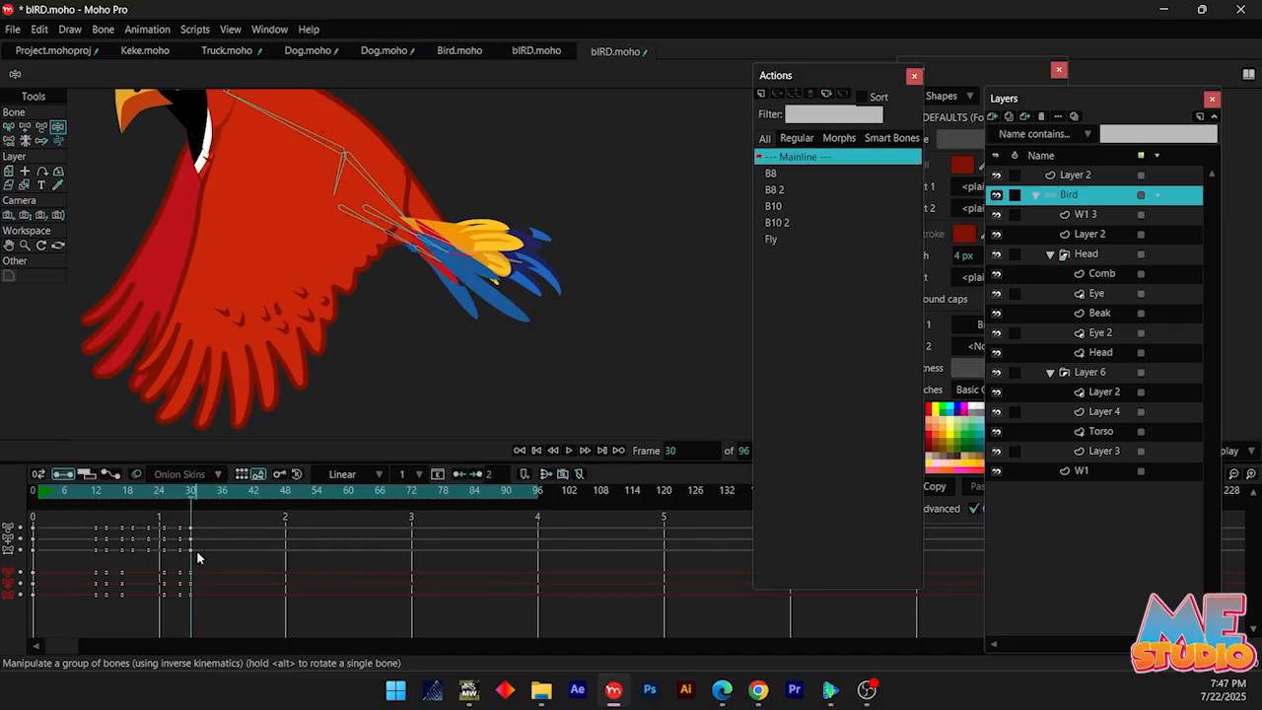
Play back the takeoff and examine how the raised wing joins the torso at frame 17
{"action": "key", "text": "space"}
{"action": "scroll", "coordinate": [201, 416], "scroll_direction": "down", "scroll_amount": 8}
{"action": "left_click_drag", "start_coordinate": [106, 491], "coordinate": [123, 490]}
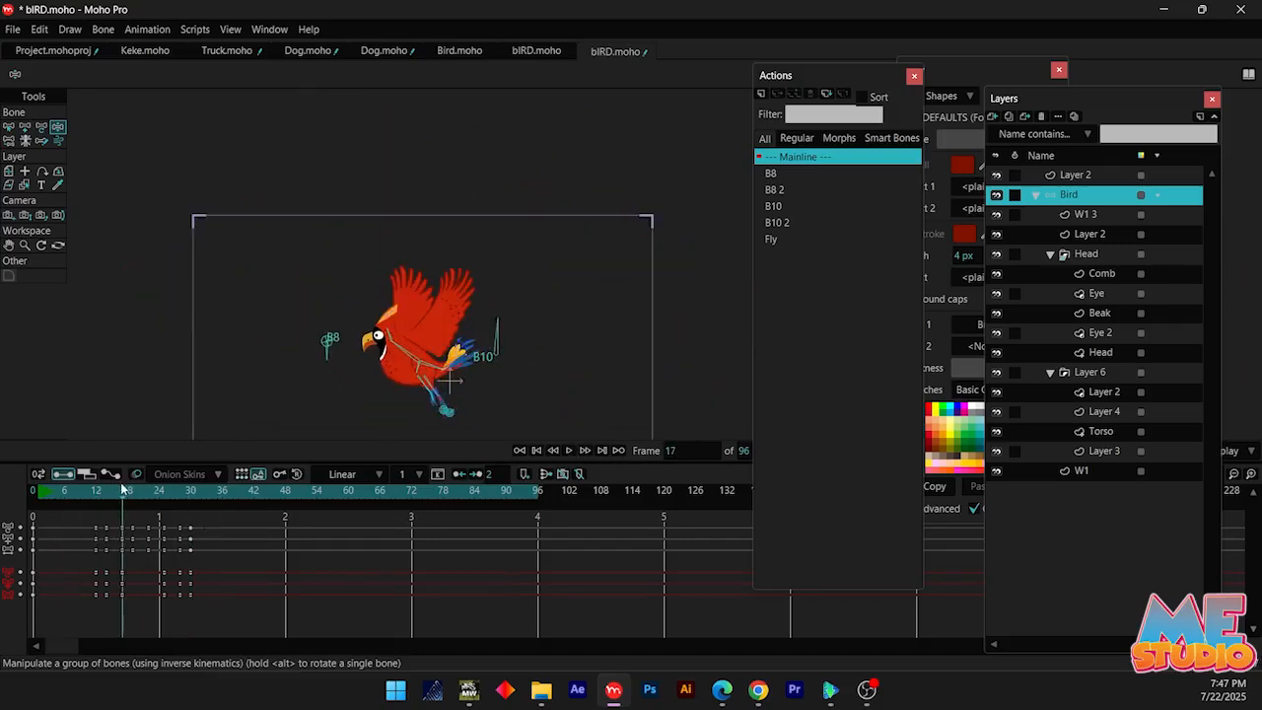
{"action": "scroll", "coordinate": [366, 351], "scroll_direction": "up", "scroll_amount": 8}
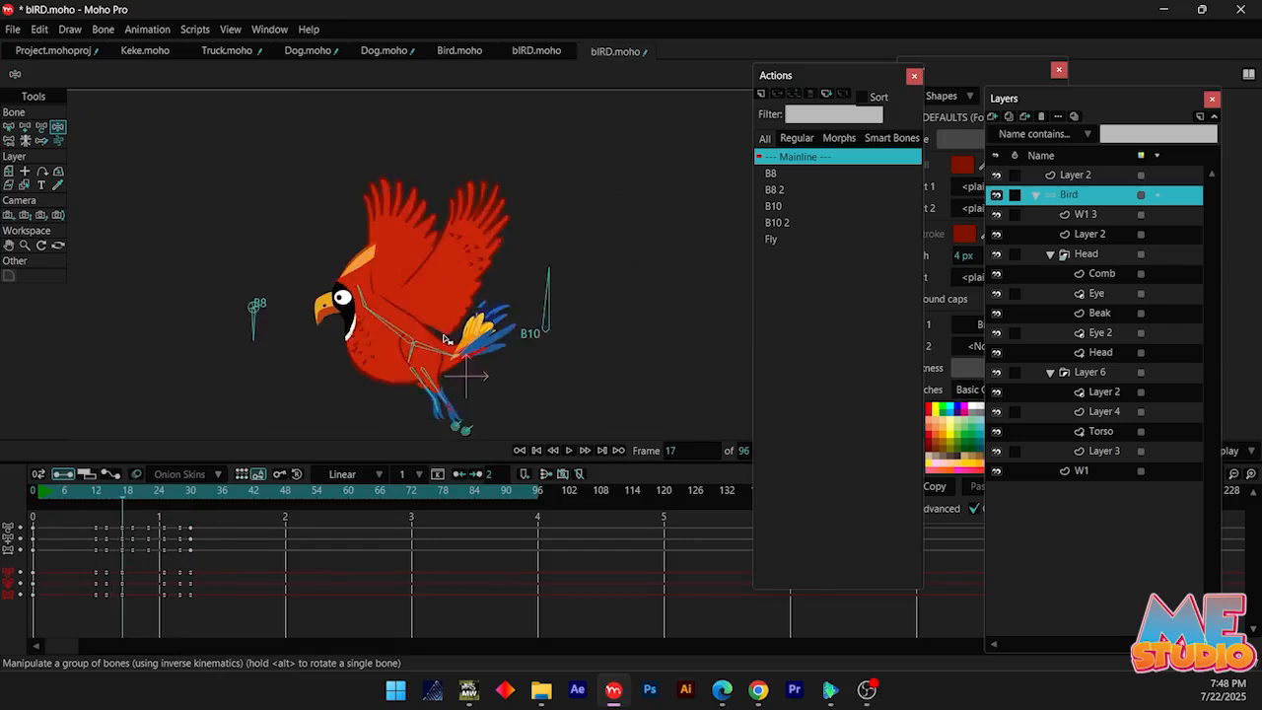
{"action": "right_click", "coordinate": [375, 285], "text": "alt"}
{"action": "scroll", "coordinate": [456, 222], "scroll_direction": "down", "scroll_amount": 5}
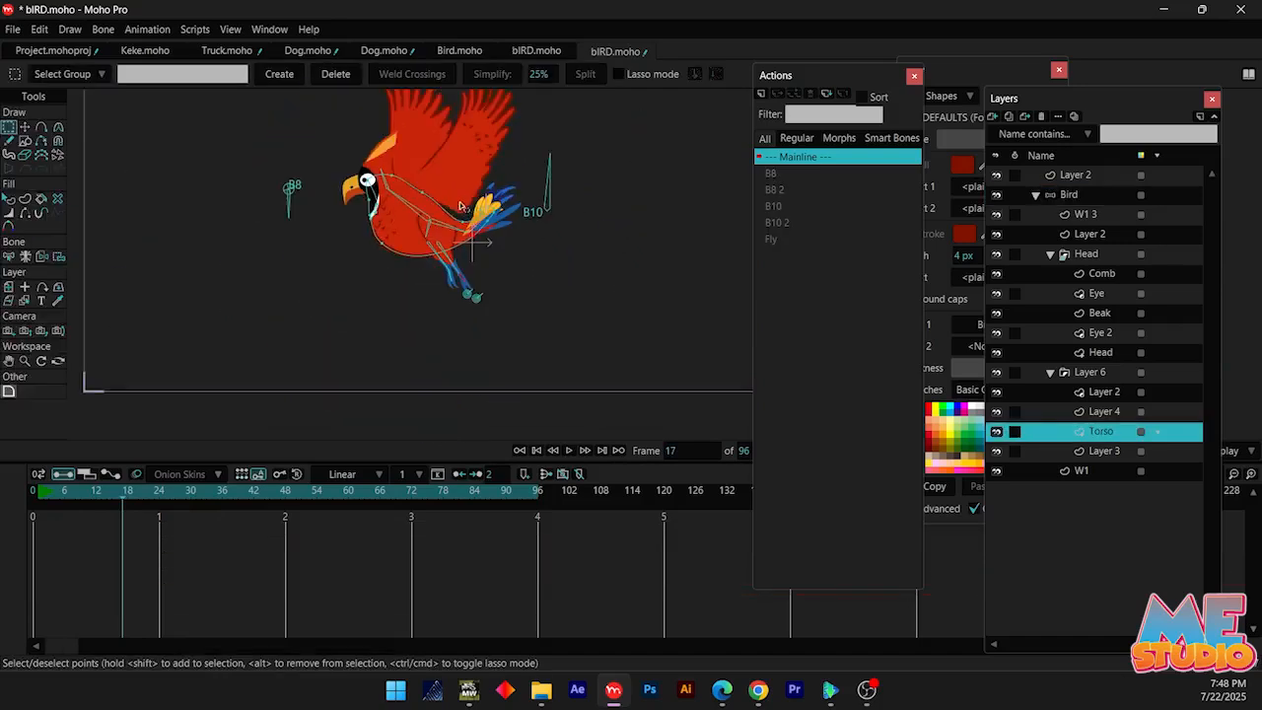
{"action": "scroll", "coordinate": [460, 220], "scroll_direction": "up", "scroll_amount": 2}
{"action": "key", "text": "q"}
{"action": "scroll", "coordinate": [452, 234], "scroll_direction": "down", "scroll_amount": 2}
Open the B10 2 action and reshape the base of the W1 3 wing at frame 24 by moving its points toward the body
{"action": "double_click", "coordinate": [778, 223]}
{"action": "left_click", "coordinate": [137, 498]}
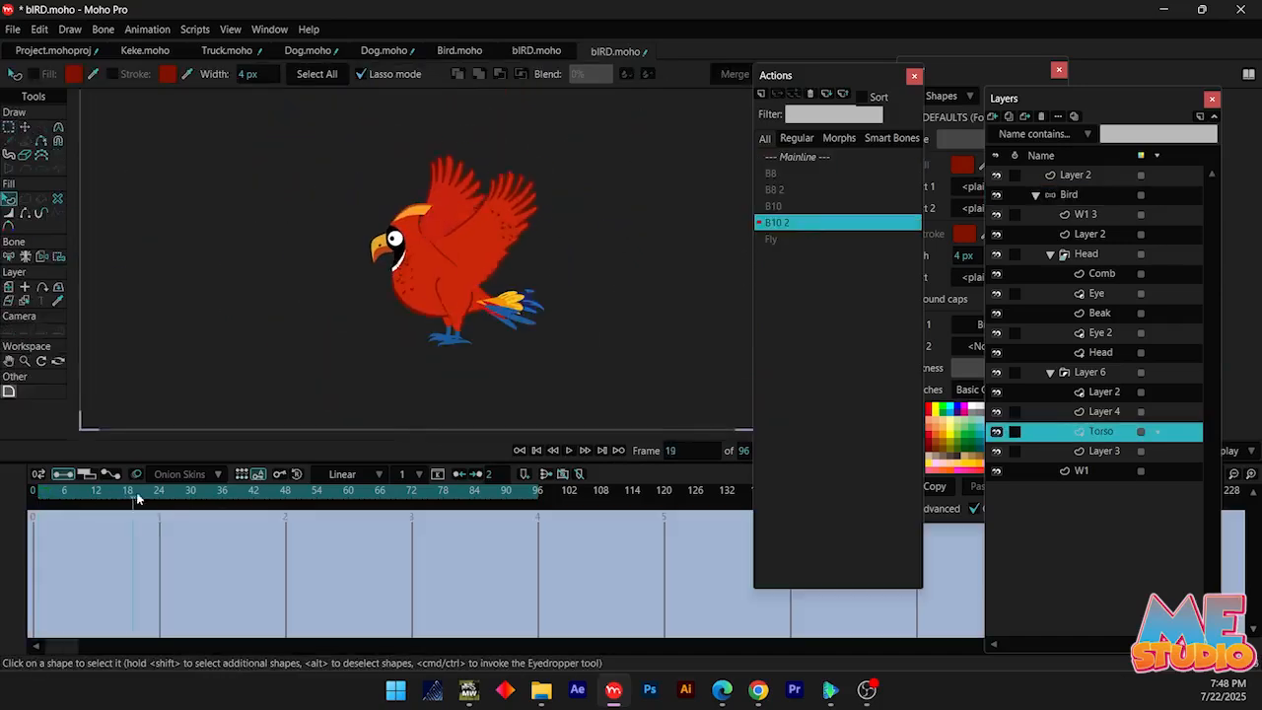
{"action": "right_click", "coordinate": [508, 237], "text": "alt"}
{"action": "key", "text": "t"}
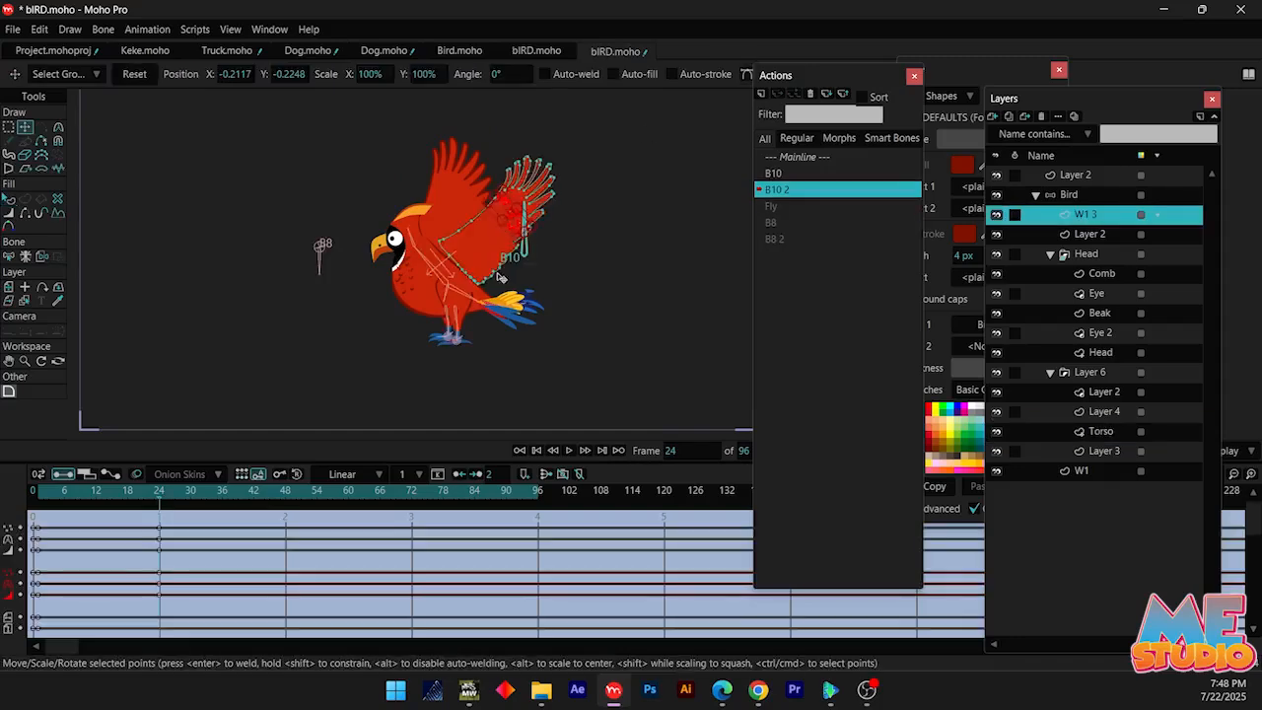
{"action": "scroll", "coordinate": [487, 267], "scroll_direction": "up", "scroll_amount": 5}
{"action": "mouse_move", "coordinate": [142, 498]}
{"action": "left_mouse_down"}
{"action": "mouse_move", "coordinate": [104, 498]}
{"action": "mouse_move", "coordinate": [160, 492]}
{"action": "left_mouse_up"}
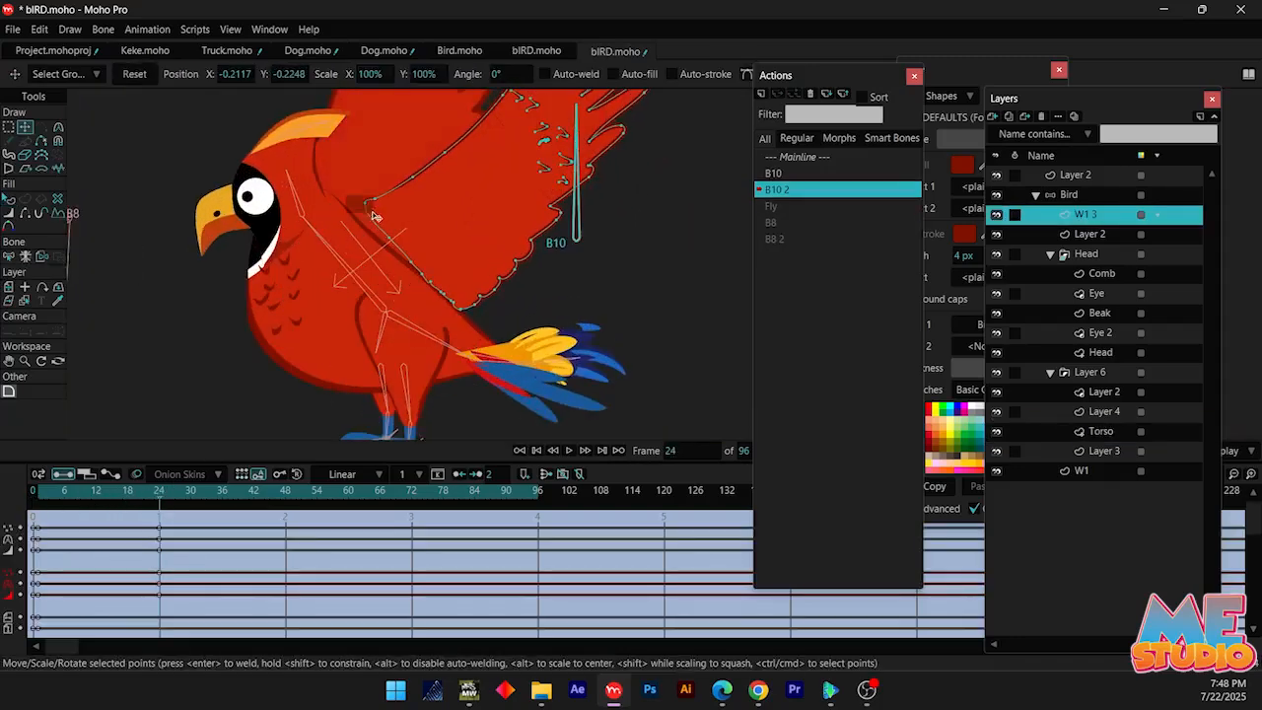
{"action": "left_click_drag", "start_coordinate": [389, 237], "coordinate": [401, 270]}
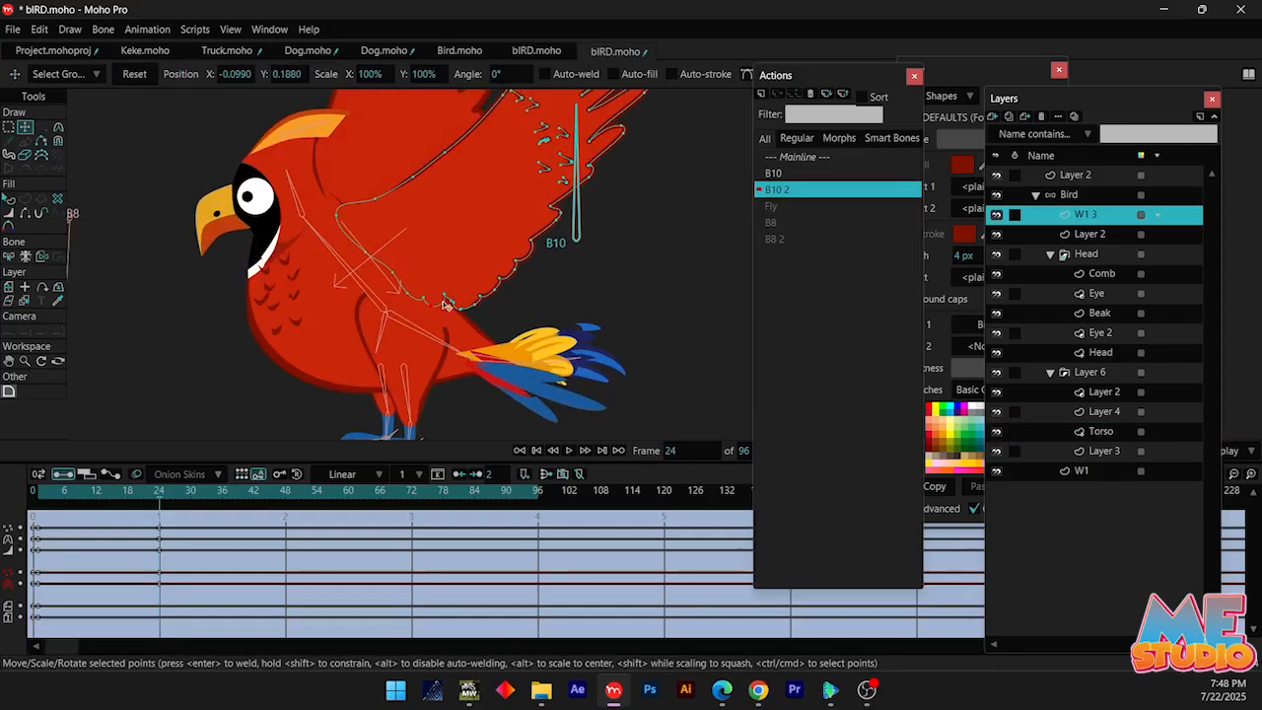
Return to the Mainline timeline and select the Bird layer
{"action": "left_click_drag", "start_coordinate": [84, 501], "coordinate": [185, 499]}
{"action": "double_click", "coordinate": [838, 158]}
{"action": "scroll", "coordinate": [414, 234], "scroll_direction": "down", "scroll_amount": 2}
{"action": "left_click", "coordinate": [1070, 195]}
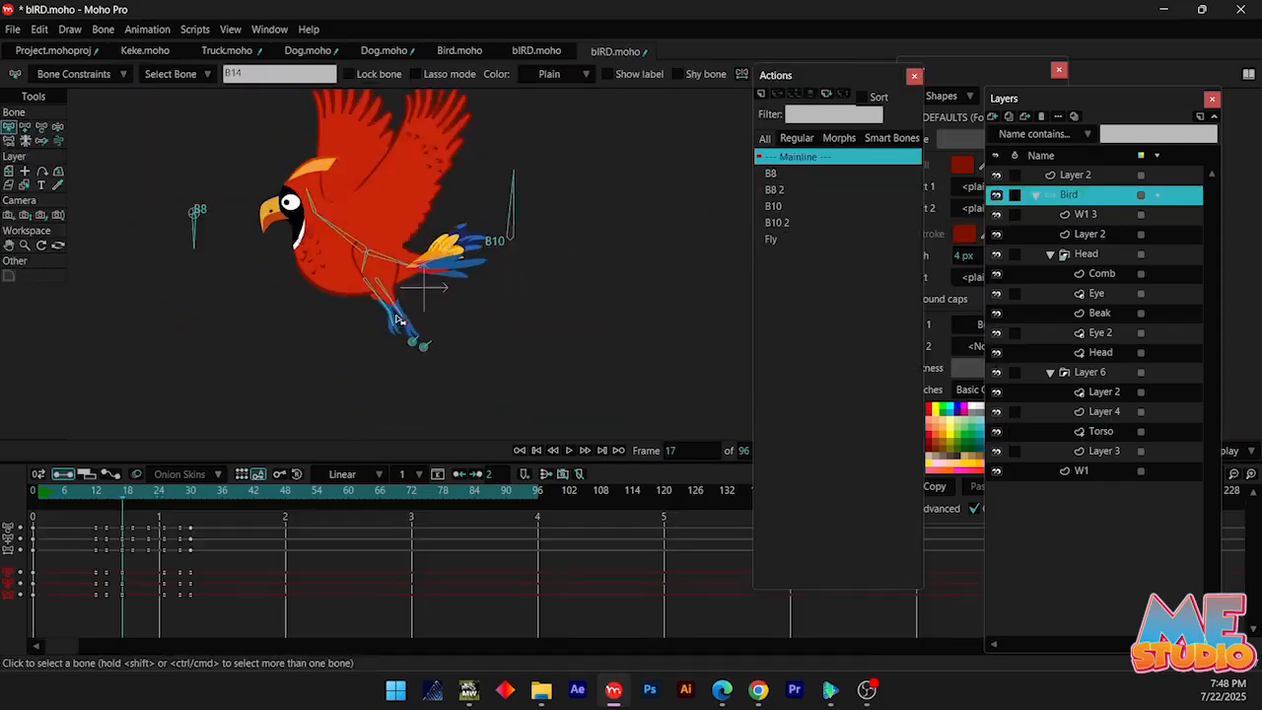
Play back the flight and inspect bone B10's cycle keyframe at frame 30
{"action": "scroll", "coordinate": [404, 256], "scroll_direction": "down", "scroll_amount": 5}
{"action": "left_click", "coordinate": [84, 499]}
{"action": "key", "text": "space"}
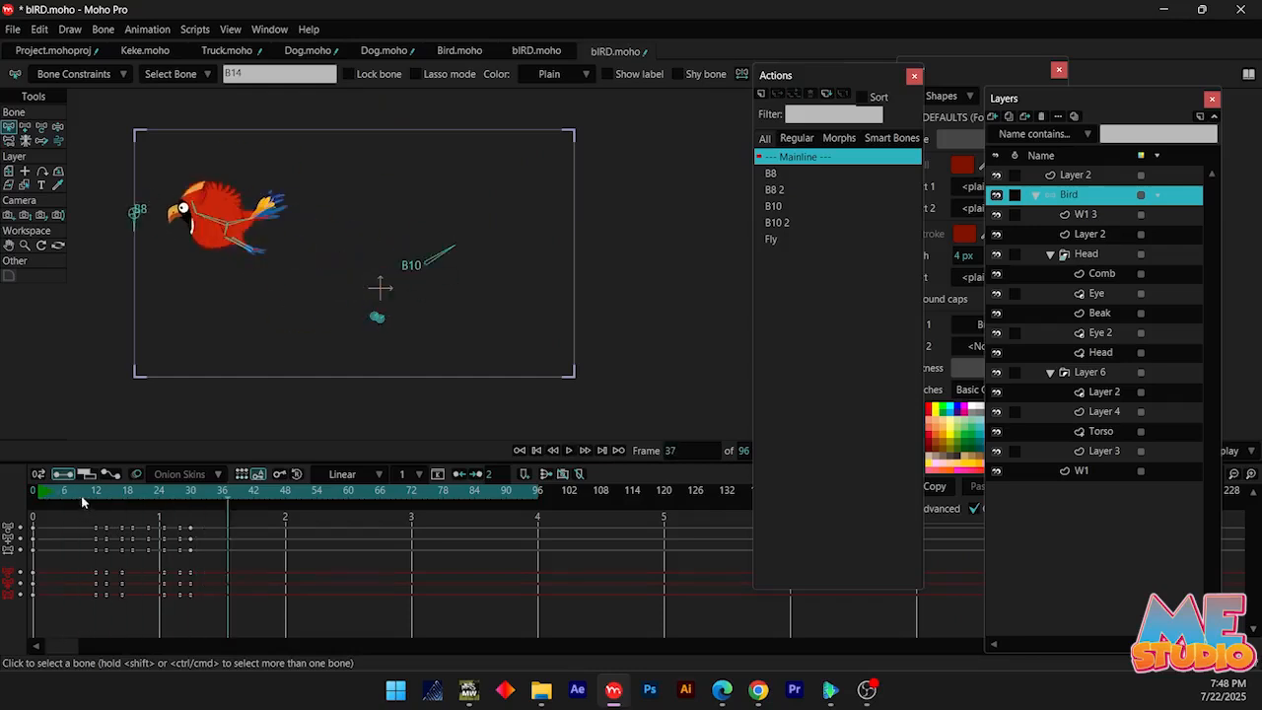
{"action": "left_click", "coordinate": [192, 503]}
{"action": "scroll", "coordinate": [149, 264], "scroll_direction": "up", "scroll_amount": 2}
{"action": "left_click", "coordinate": [548, 284]}
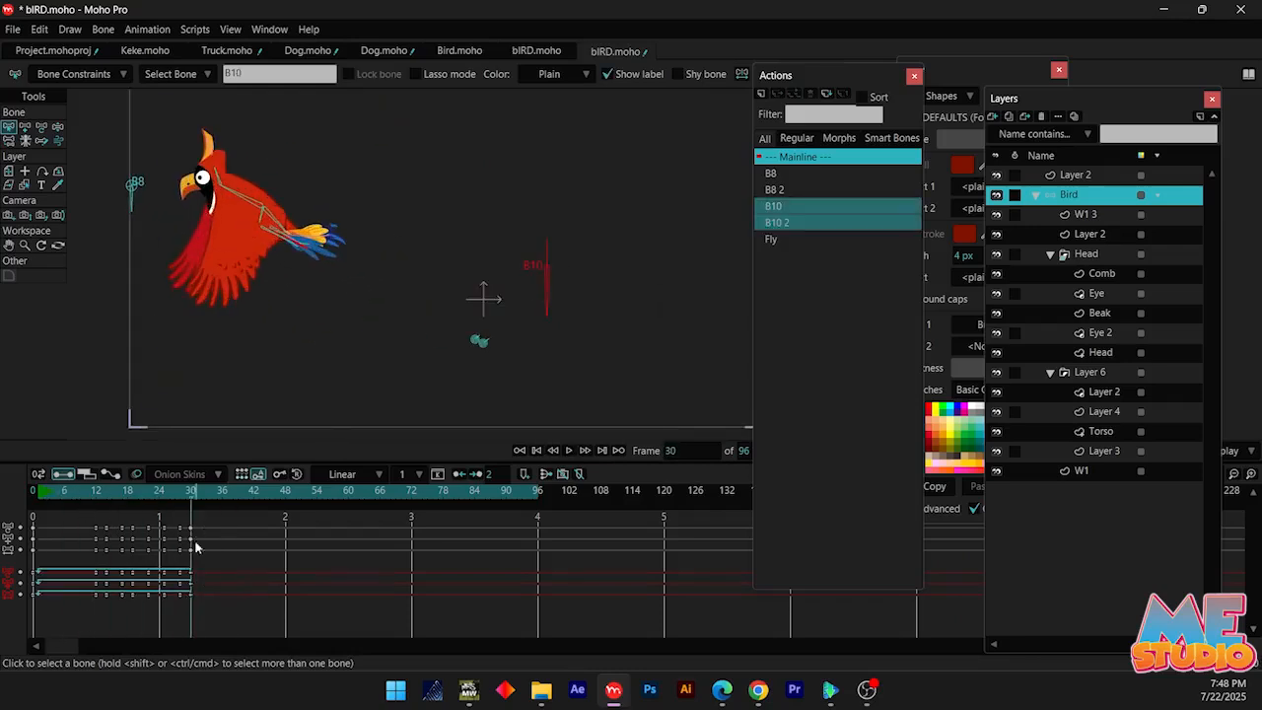
{"action": "right_click", "coordinate": [193, 596]}
{"action": "left_click", "coordinate": [171, 498]}
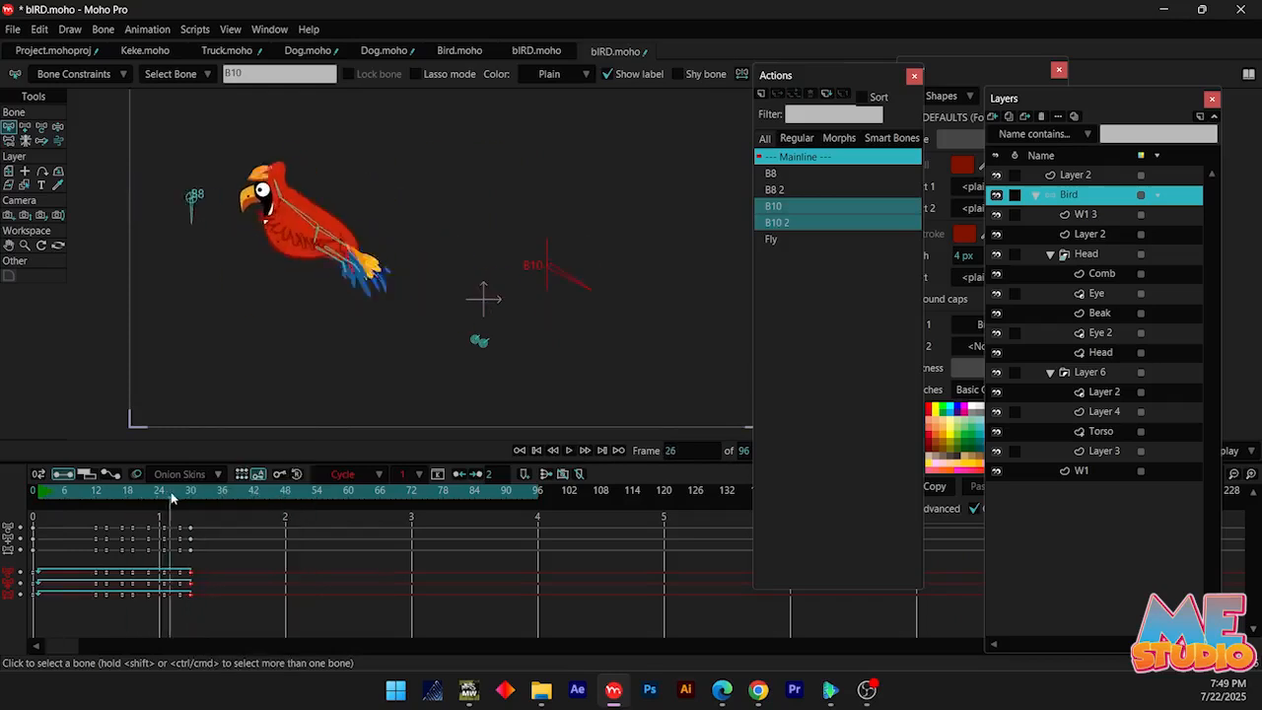
{"action": "left_click_drag", "start_coordinate": [110, 498], "coordinate": [144, 498]}
Open the Fly action to review its wing cycle, and return to the Mainline timeline
{"action": "key", "text": "z"}
{"action": "left_click", "coordinate": [778, 241]}
{"action": "double_click", "coordinate": [778, 241]}
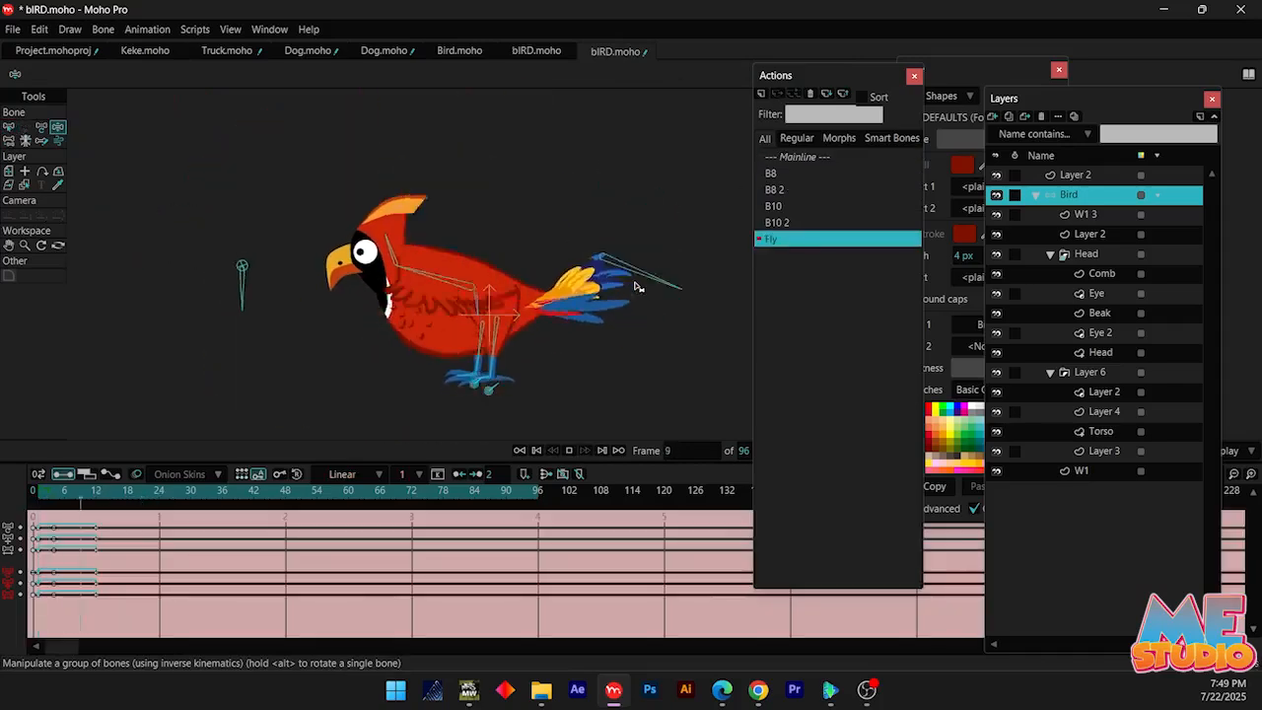
{"action": "double_click", "coordinate": [790, 160]}
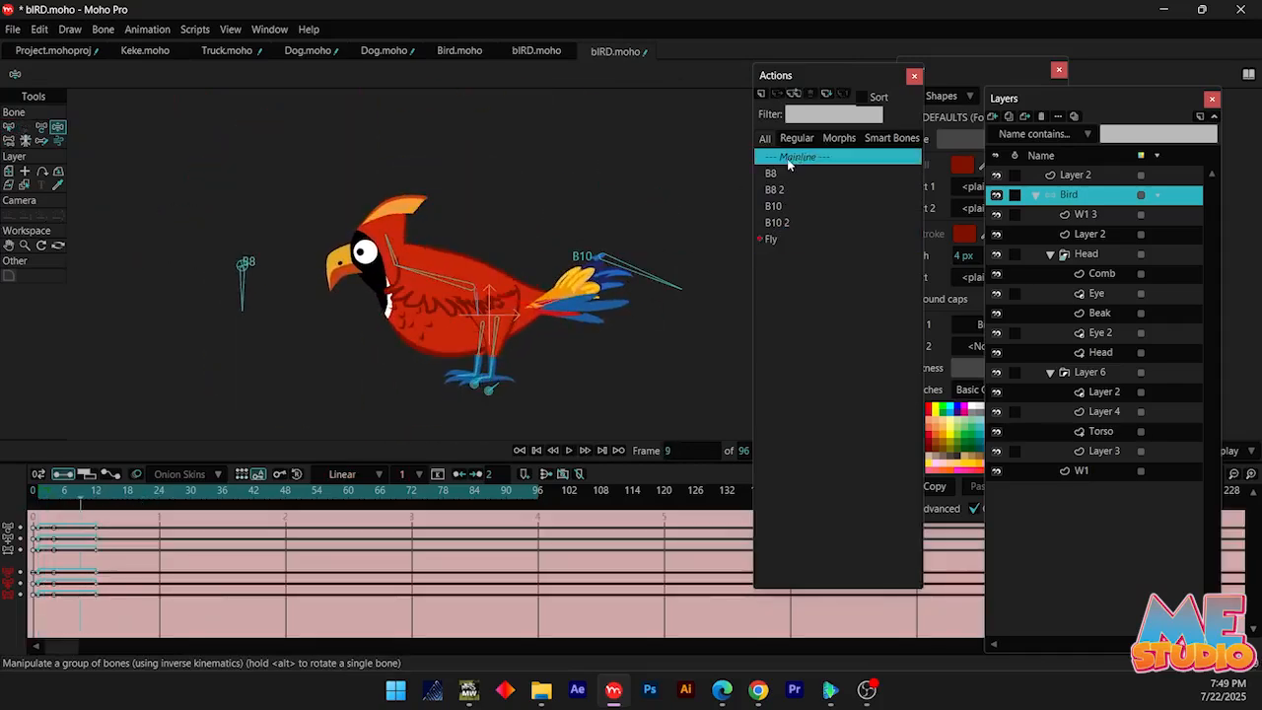
Rotate the tail bone upward at frame 17 to about 33.3° and check the tail over the following frames
{"action": "mouse_move", "coordinate": [105, 497]}
{"action": "left_mouse_down"}
{"action": "mouse_move", "coordinate": [93, 497]}
{"action": "mouse_move", "coordinate": [133, 492]}
{"action": "mouse_move", "coordinate": [91, 493]}
{"action": "mouse_move", "coordinate": [124, 492]}
{"action": "left_mouse_up"}
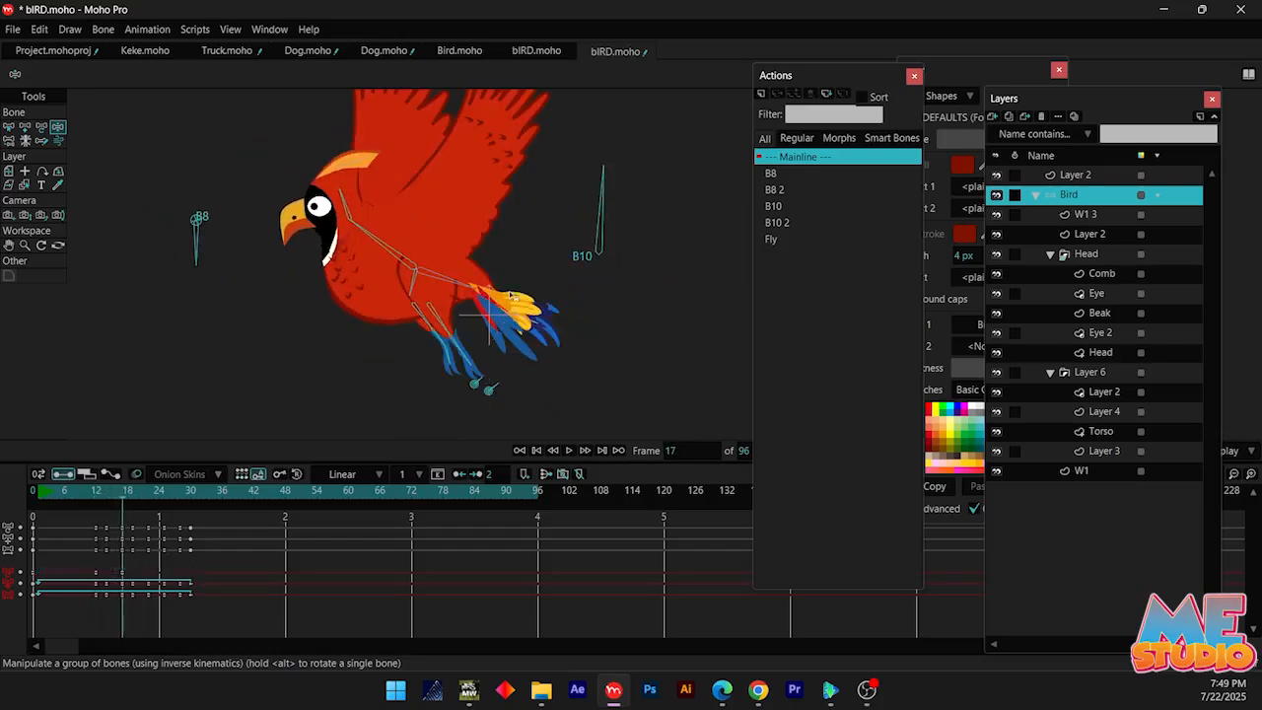
{"action": "left_click_drag", "start_coordinate": [468, 286], "coordinate": [504, 248]}
{"action": "key", "text": "t"}
{"action": "mouse_move", "coordinate": [120, 493]}
{"action": "left_mouse_down"}
{"action": "mouse_move", "coordinate": [99, 501]}
{"action": "mouse_move", "coordinate": [136, 493]}
{"action": "mouse_move", "coordinate": [124, 498]}
{"action": "left_mouse_up"}
{"action": "left_click_drag", "start_coordinate": [511, 288], "coordinate": [504, 266]}
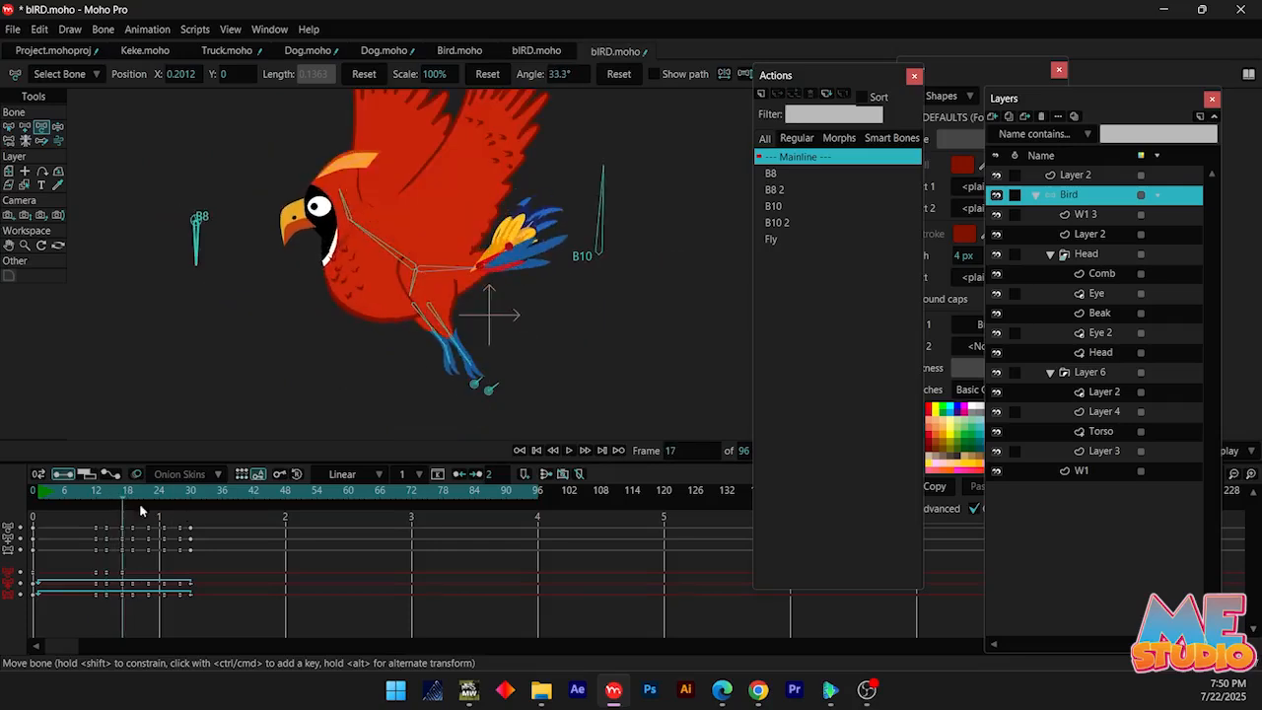
{"action": "left_click", "coordinate": [137, 497]}
{"action": "left_click", "coordinate": [195, 492]}
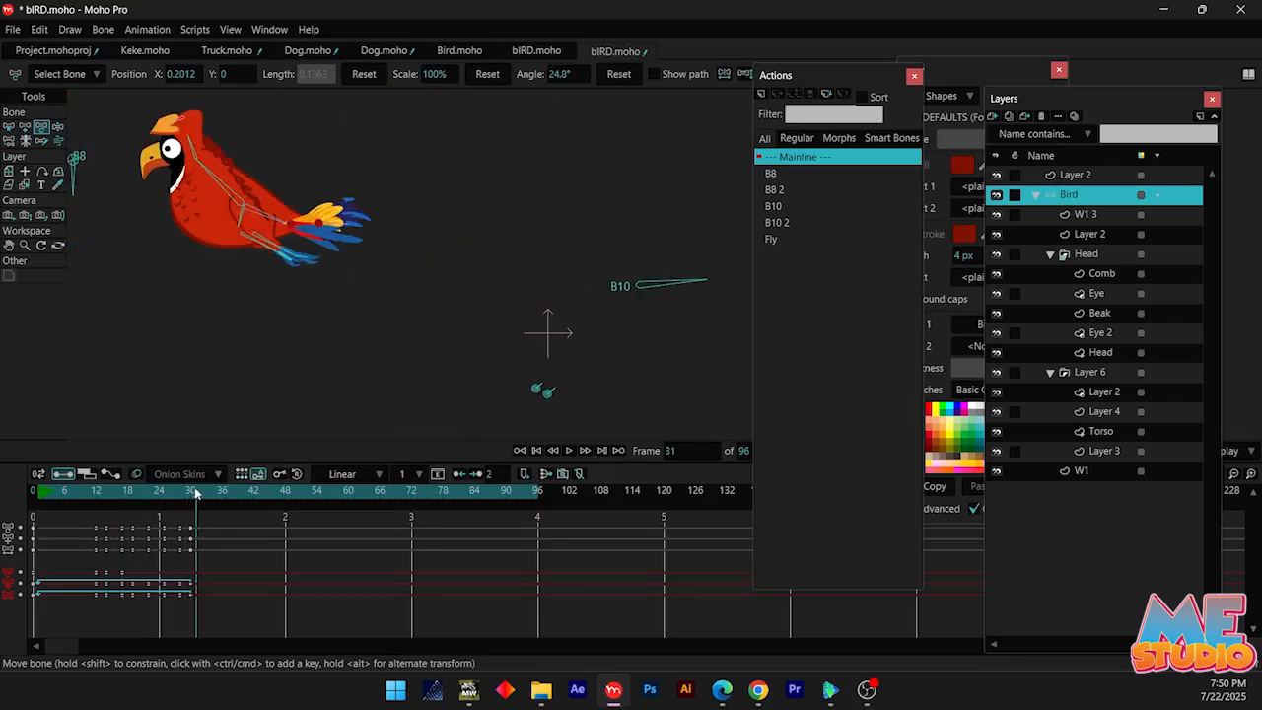
Change the interpolation of all the Bird layer's existing bone keyframes to Smooth and check the motion
{"action": "left_click_drag", "start_coordinate": [225, 519], "coordinate": [33, 632]}
{"action": "right_click", "coordinate": [33, 585]}
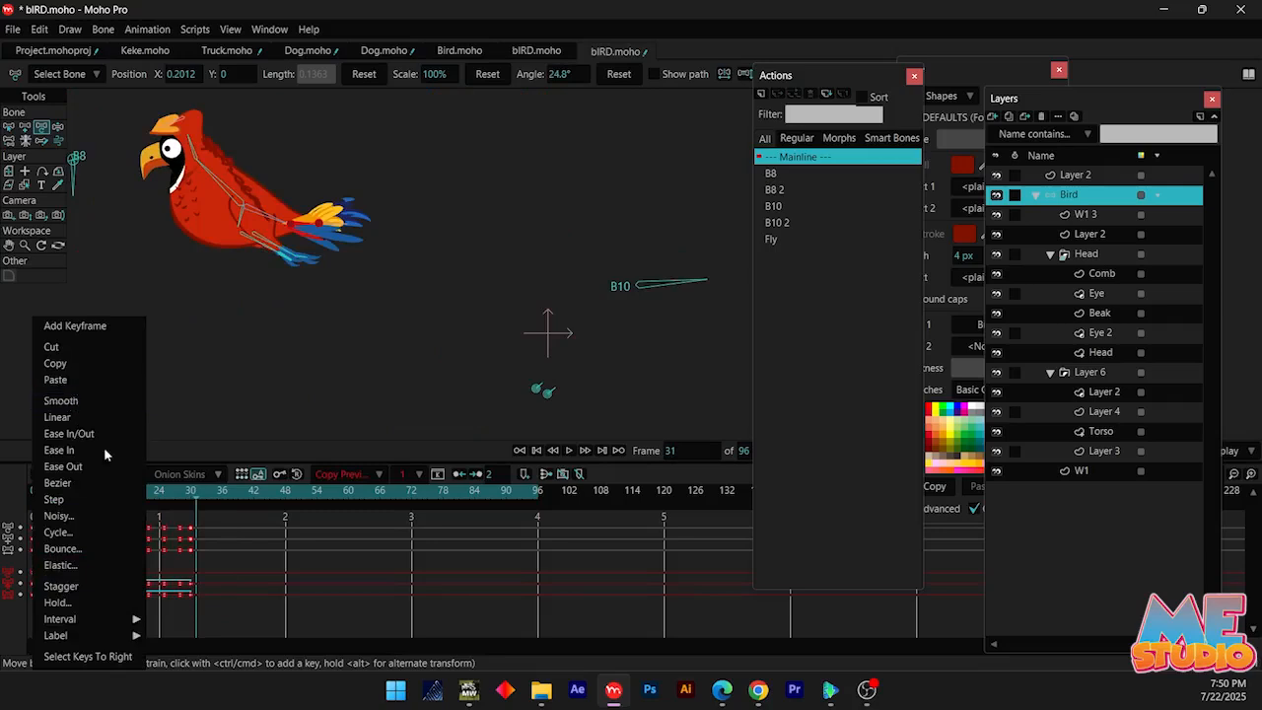
{"action": "left_click", "coordinate": [75, 401]}
{"action": "left_click_drag", "start_coordinate": [187, 494], "coordinate": [133, 502]}
Repose the tail bone at frames 25 and 28, reaching about 33.0° at frame 28, and check the motion
{"action": "key", "text": "z"}
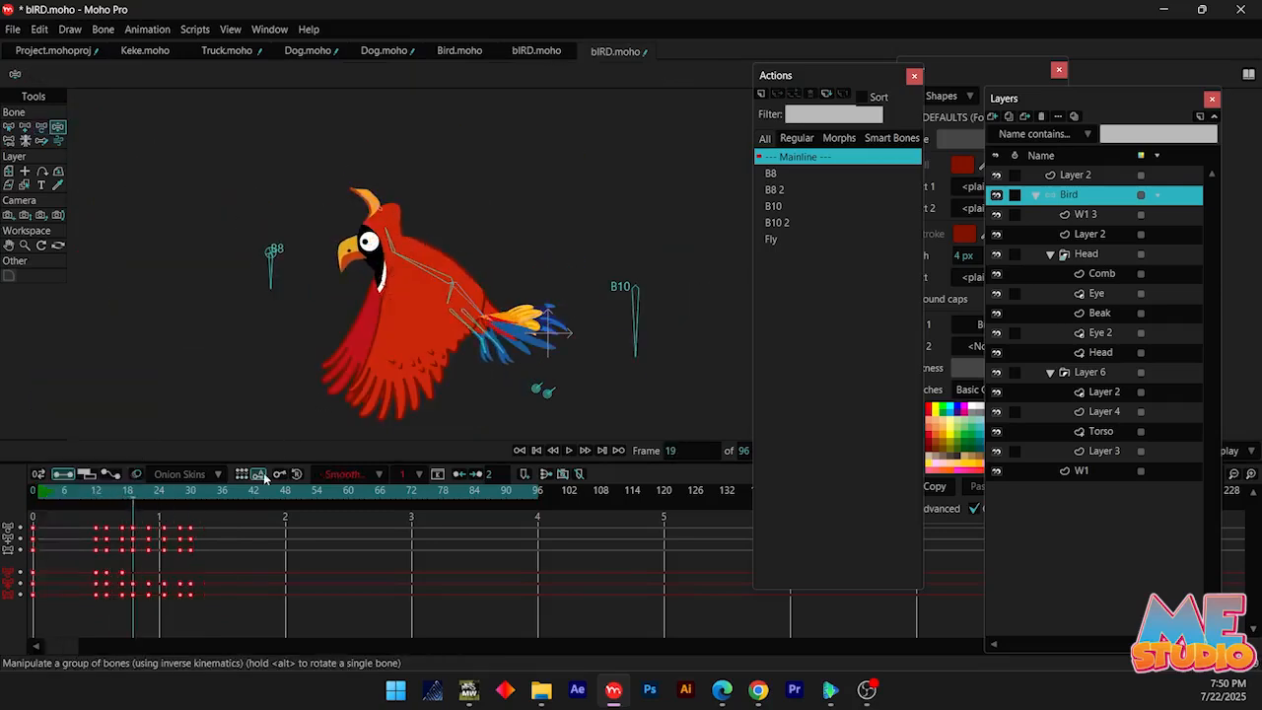
{"action": "left_click", "coordinate": [148, 500]}
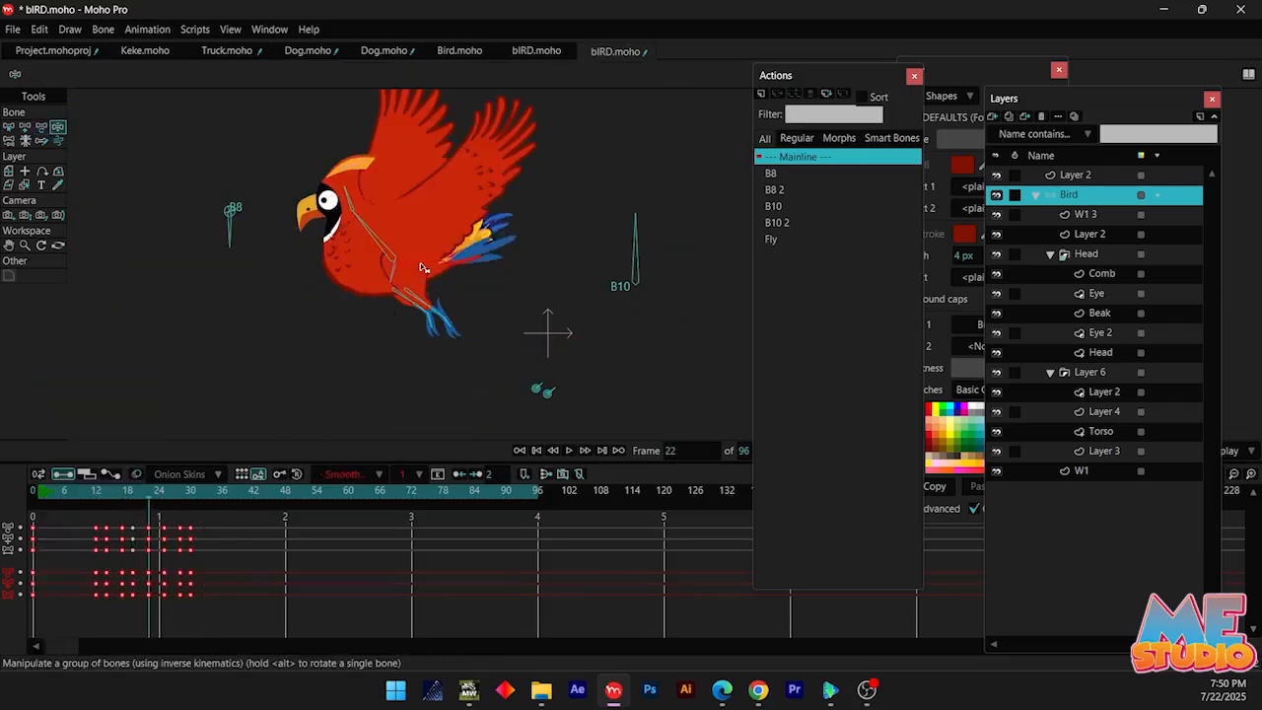
{"action": "left_click", "coordinate": [166, 498]}
{"action": "left_click_drag", "start_coordinate": [377, 222], "coordinate": [485, 287]}
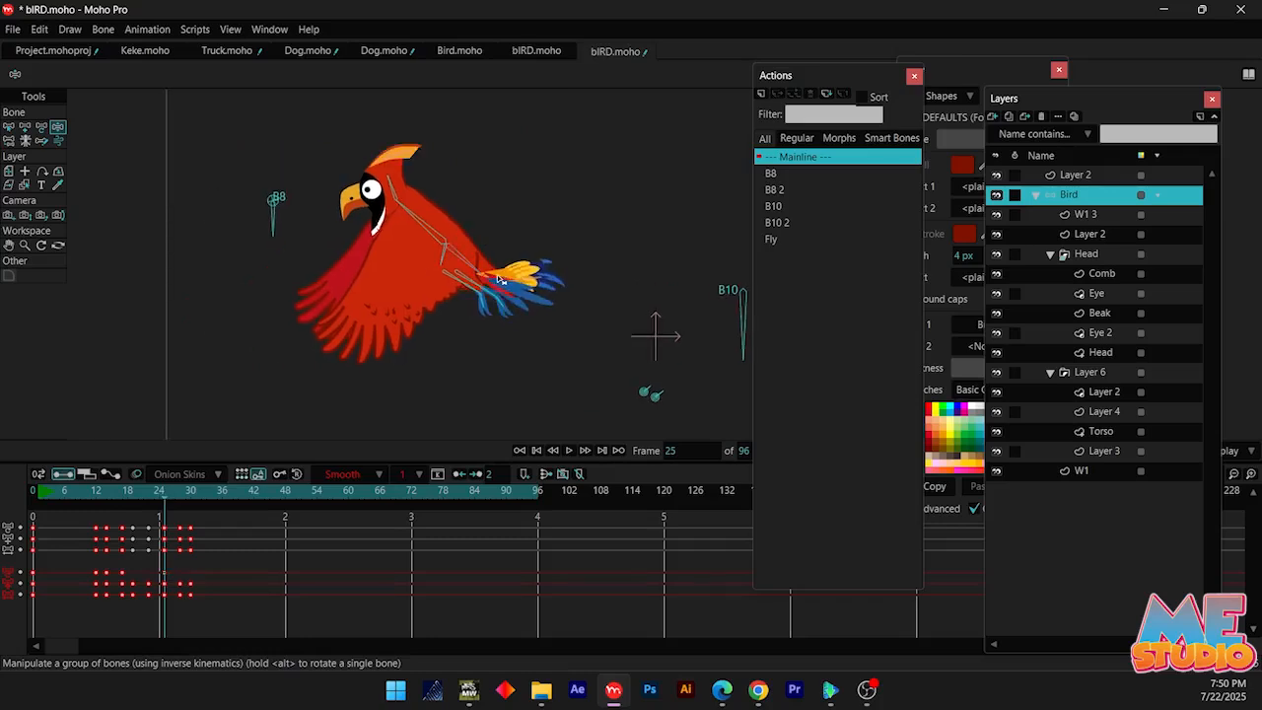
{"action": "key", "text": "t"}
{"action": "left_click", "coordinate": [180, 499]}
{"action": "key", "text": "z"}
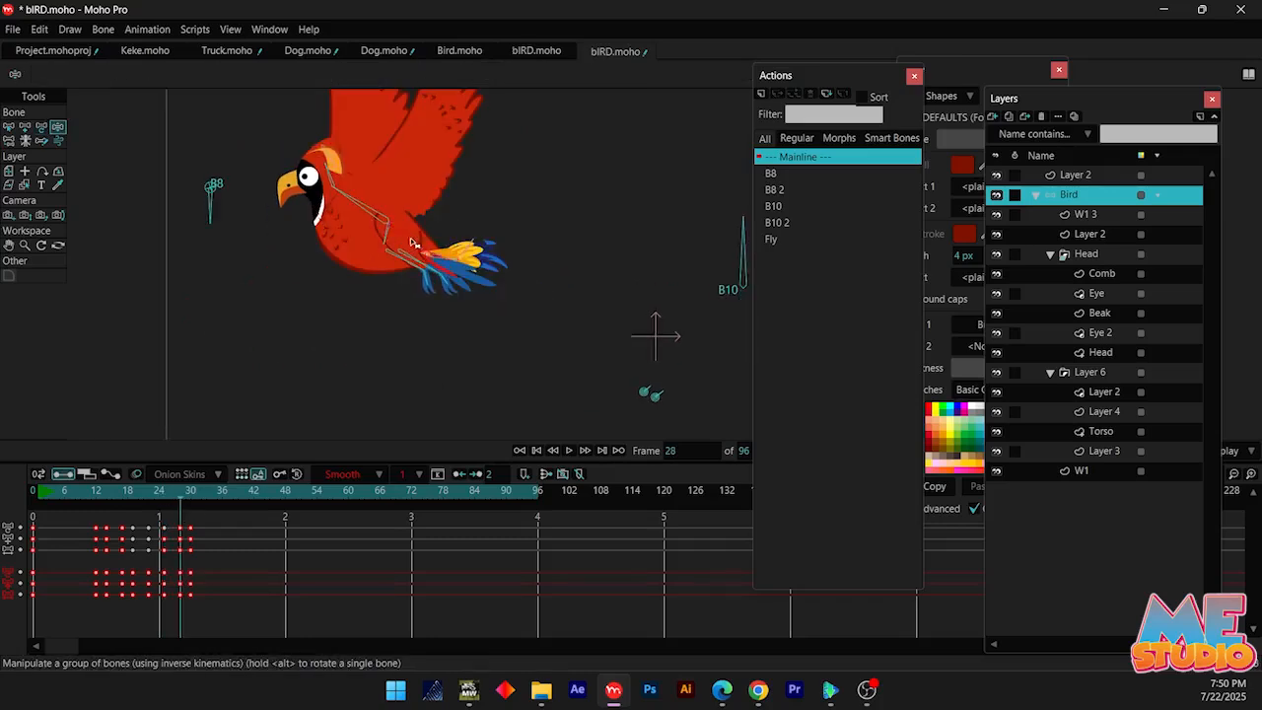
{"action": "left_click_drag", "start_coordinate": [434, 247], "coordinate": [459, 238]}
{"action": "key", "text": "t"}
{"action": "mouse_move", "coordinate": [125, 497]}
{"action": "left_mouse_down"}
{"action": "mouse_move", "coordinate": [143, 497]}
{"action": "mouse_move", "coordinate": [112, 496]}
{"action": "left_mouse_up"}
{"action": "scroll", "coordinate": [403, 249], "scroll_direction": "down", "scroll_amount": 3}
Insert a copy of the Fly action into the Mainline timeline at frame 31
{"action": "mouse_move", "coordinate": [222, 498]}
{"action": "left_mouse_down"}
{"action": "mouse_move", "coordinate": [84, 495]}
{"action": "mouse_move", "coordinate": [175, 505]}
{"action": "mouse_move", "coordinate": [50, 511]}
{"action": "mouse_move", "coordinate": [157, 504]}
{"action": "mouse_move", "coordinate": [93, 498]}
{"action": "mouse_move", "coordinate": [197, 503]}
{"action": "left_mouse_up"}
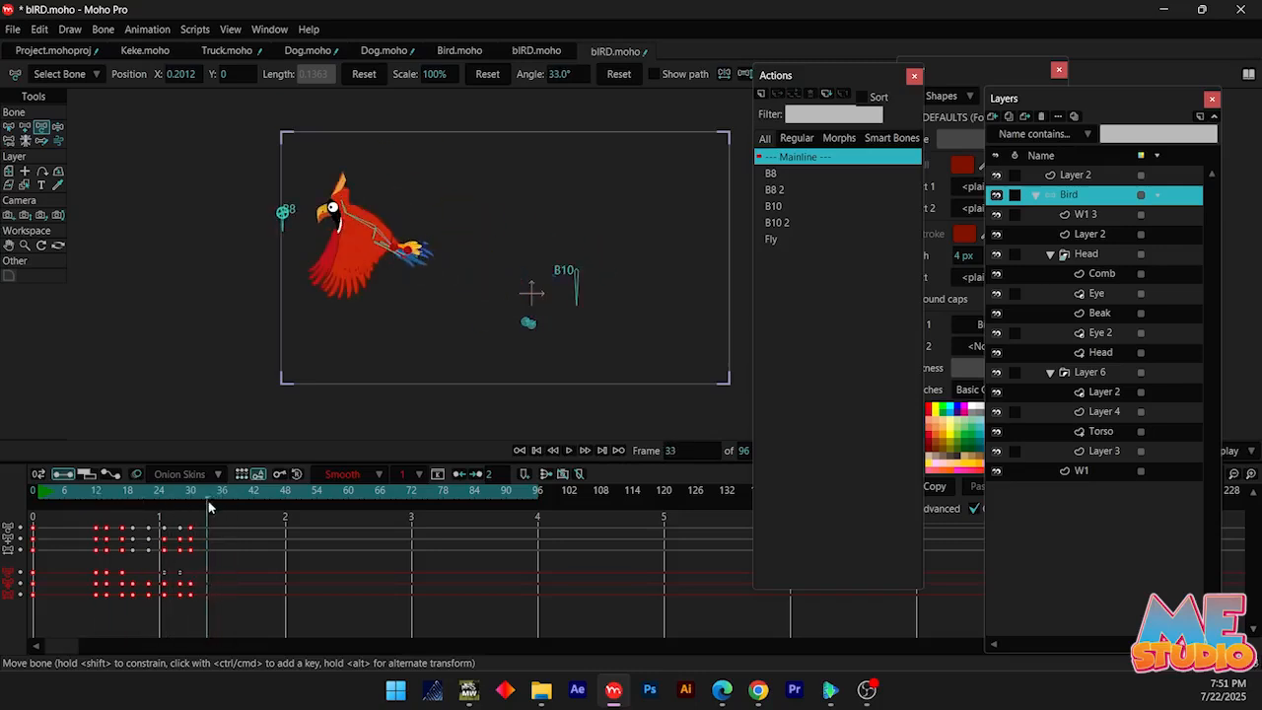
{"action": "left_click", "coordinate": [776, 223]}
{"action": "left_click", "coordinate": [777, 241]}
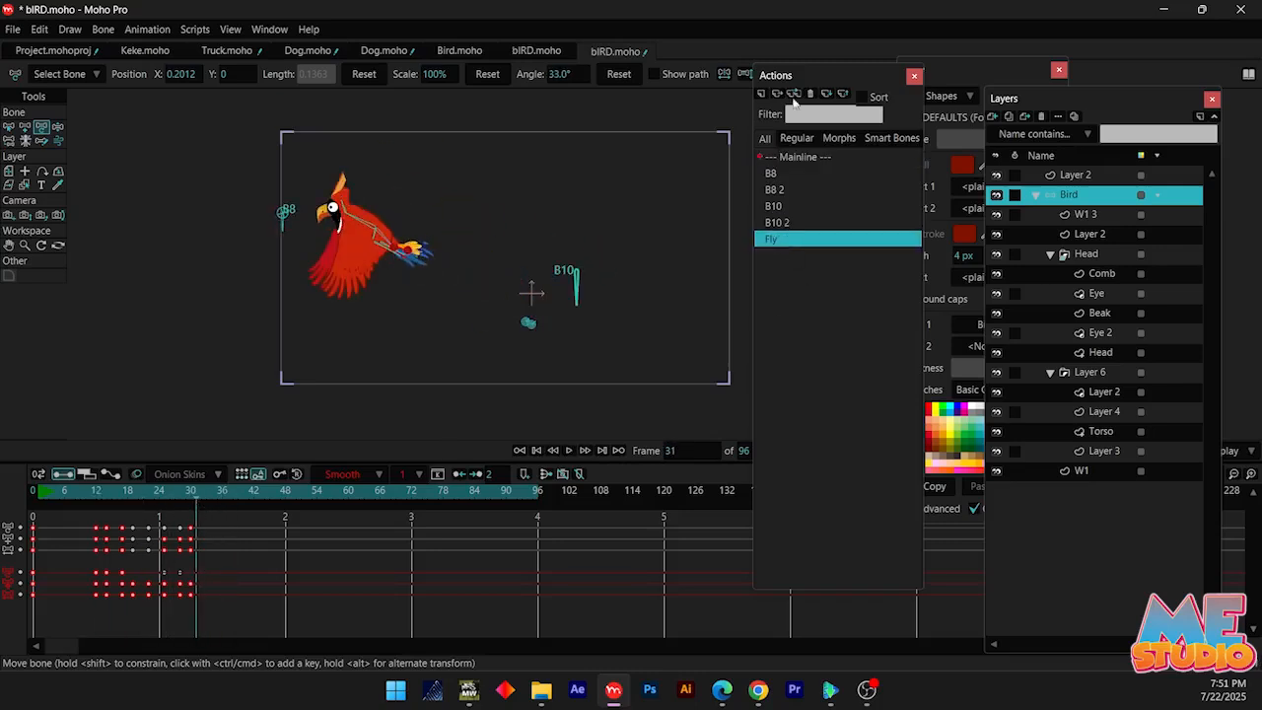
{"action": "left_click", "coordinate": [793, 96]}
{"action": "scroll", "coordinate": [501, 307], "scroll_direction": "up", "scroll_amount": 5}
Try deleting bone B1's inserted Fly keyframes from frame 31 onward and play back the motion
{"action": "key", "text": "b"}
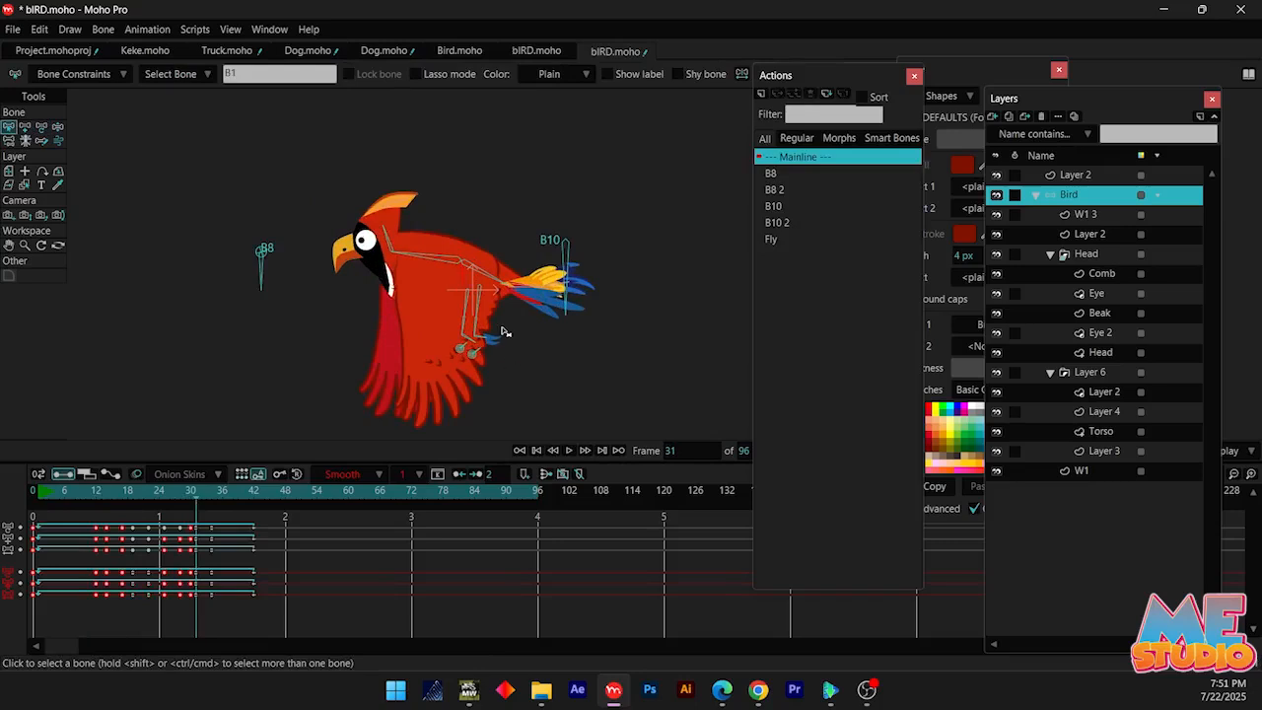
{"action": "left_click_drag", "start_coordinate": [197, 604], "coordinate": [198, 604]}
{"action": "key", "text": "Delete"}
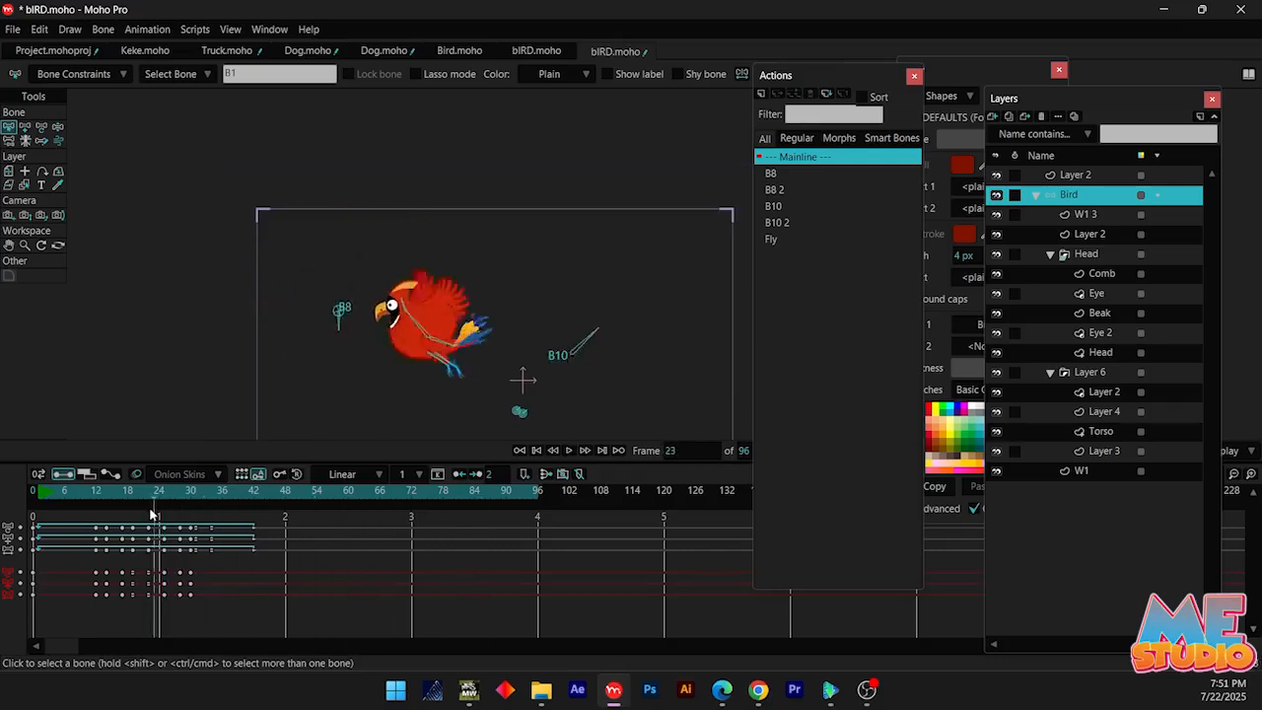
{"action": "left_click_drag", "start_coordinate": [275, 535], "coordinate": [196, 594]}
{"action": "key", "text": "ctrl+z"}
{"action": "key", "text": "Delete"}
{"action": "left_click", "coordinate": [144, 492]}
{"action": "key", "text": "space"}
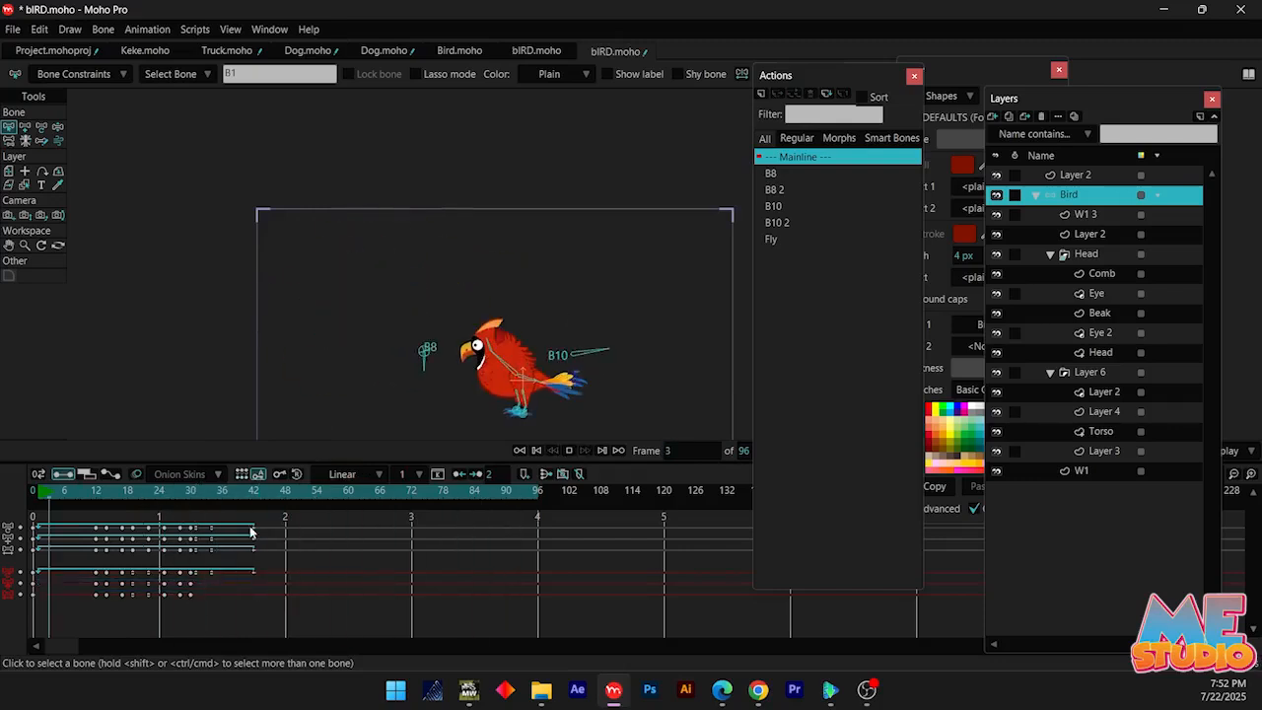
Make the Fly cycles at frame 42 loop back to frame 31, including bone B10's, and play back the flight
{"action": "left_click", "coordinate": [195, 492]}
{"action": "left_click_drag", "start_coordinate": [287, 253], "coordinate": [439, 343]}
{"action": "left_click_drag", "start_coordinate": [264, 562], "coordinate": [253, 593]}
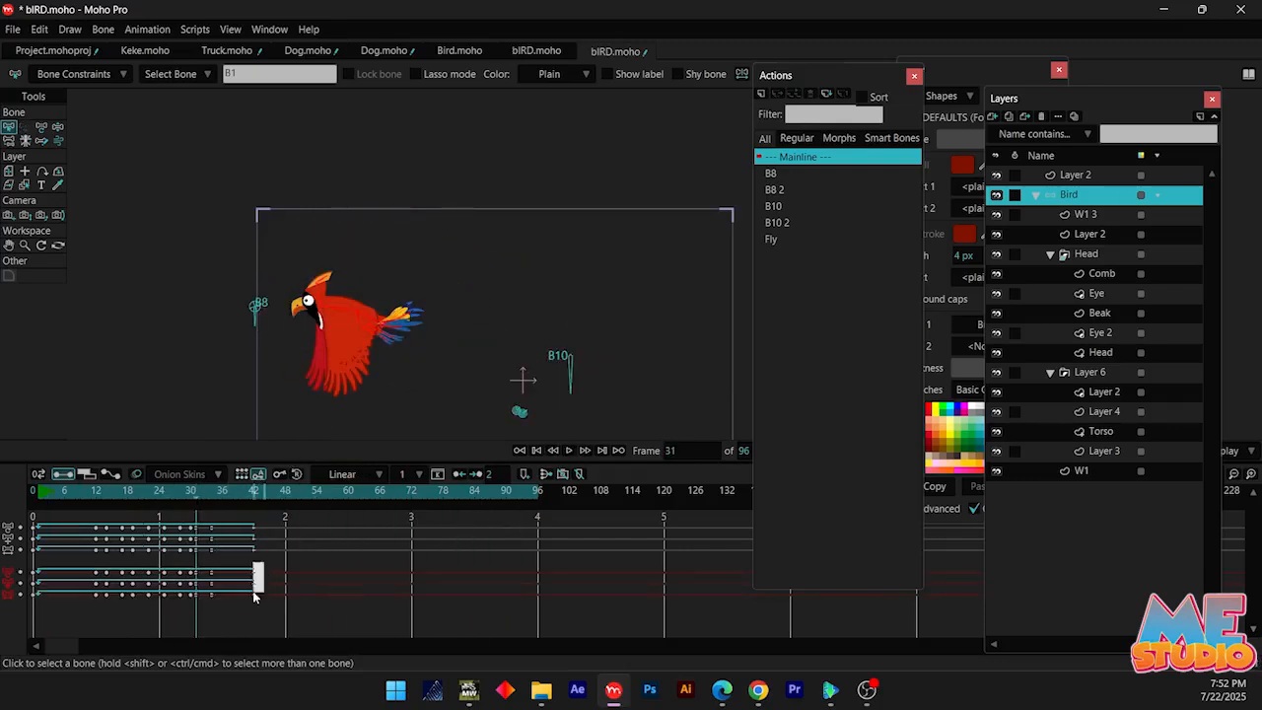
{"action": "key", "text": "space"}
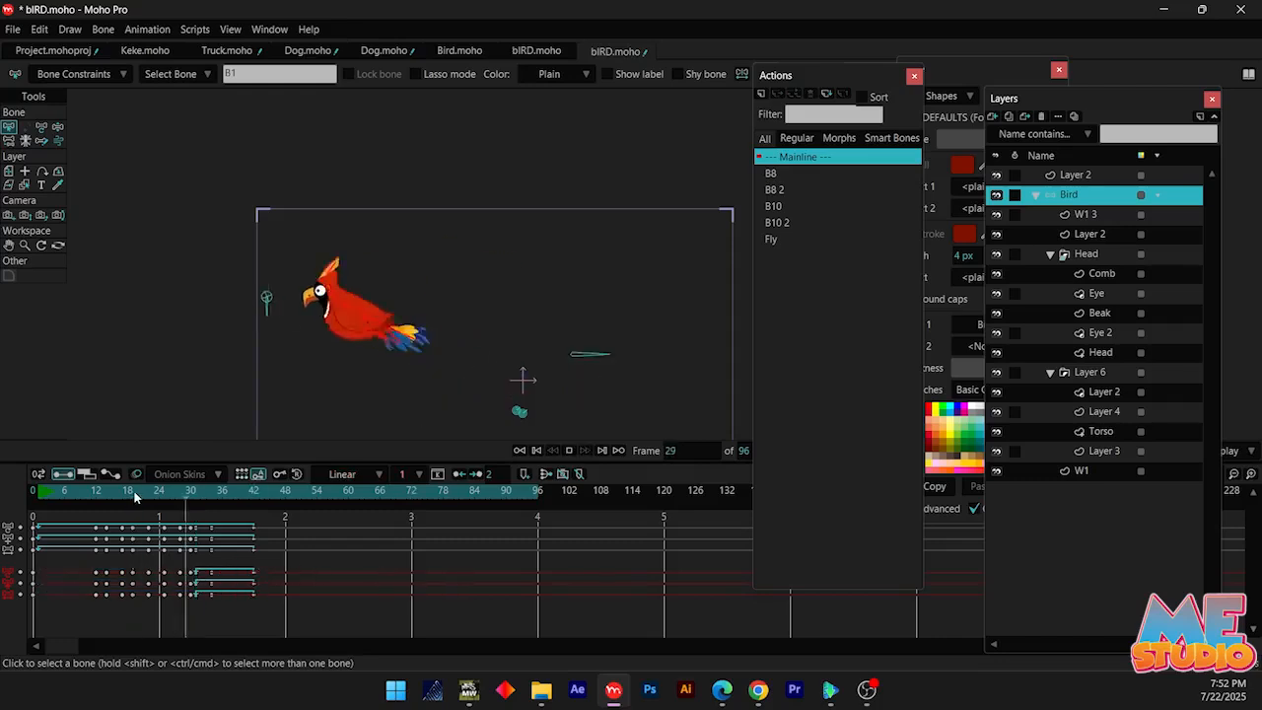
{"action": "key", "text": "space"}
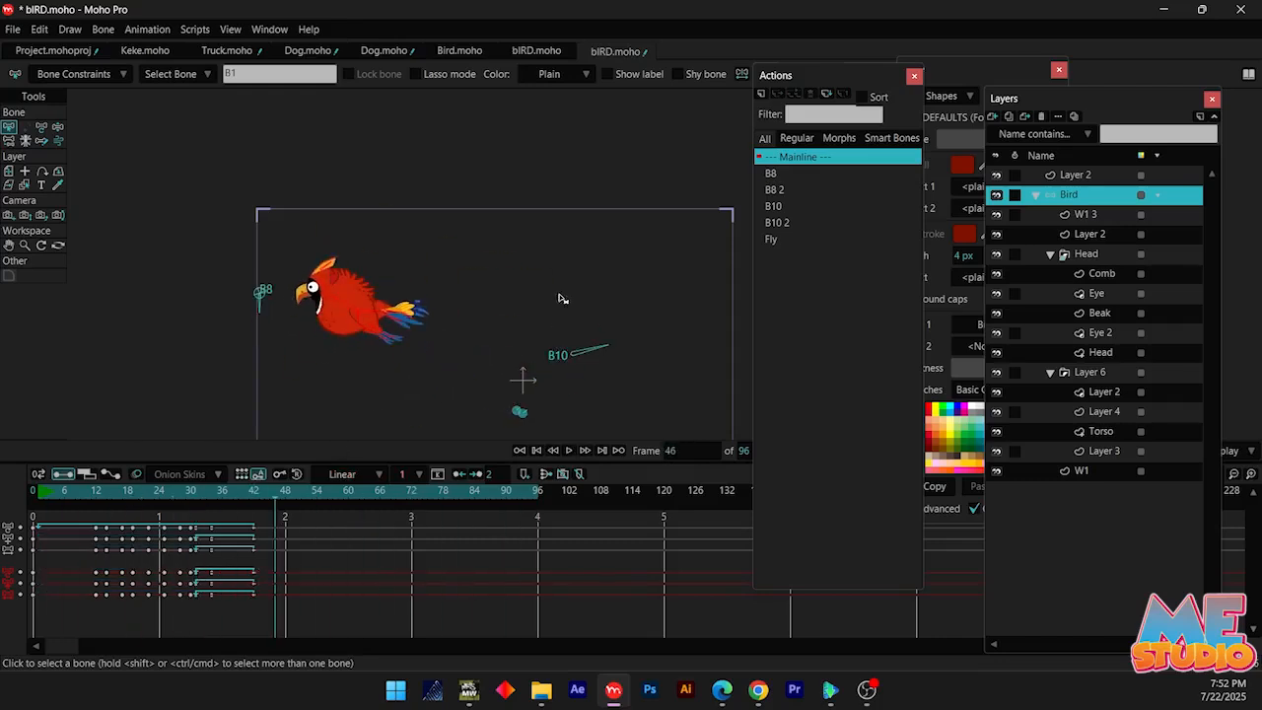
{"action": "left_click", "coordinate": [579, 347]}
{"action": "key", "text": "space"}
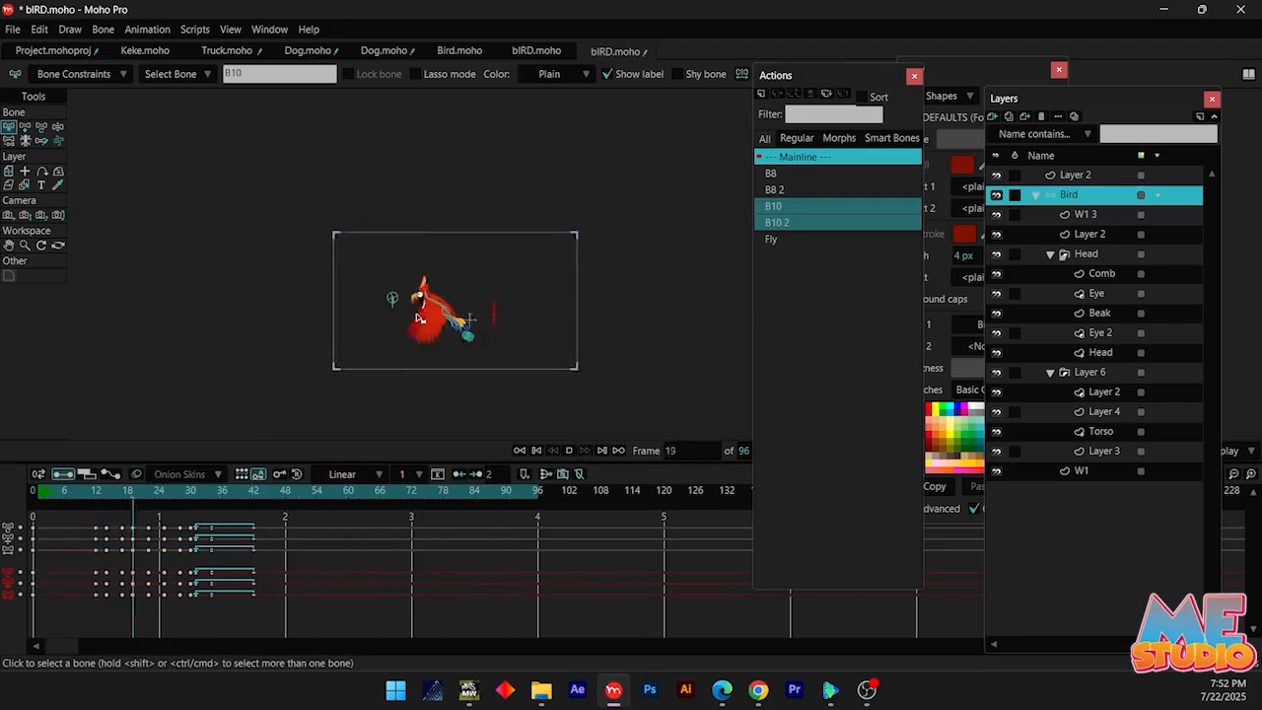
{"action": "key", "text": "space"}
Delete body bone B1's inserted position and scale keyframes from frame 31 onward and play back the flight
{"action": "left_click_drag", "start_coordinate": [86, 513], "coordinate": [197, 514]}
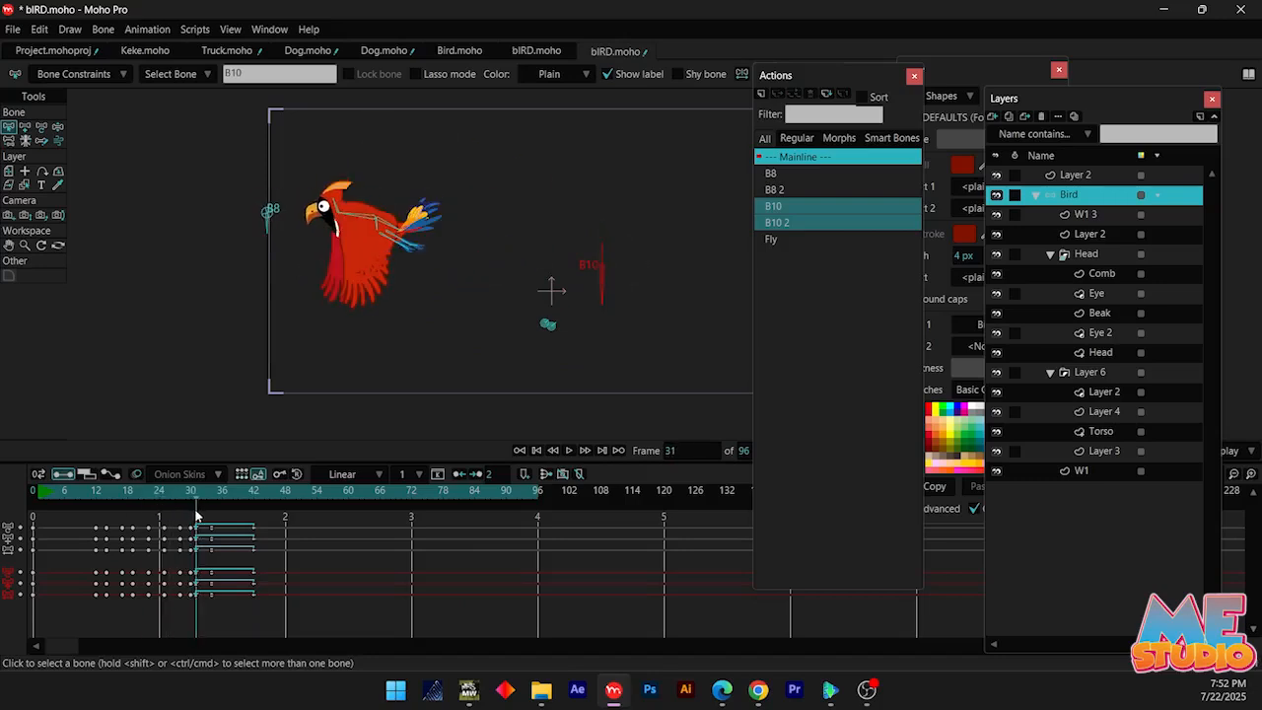
{"action": "left_click", "coordinate": [375, 226]}
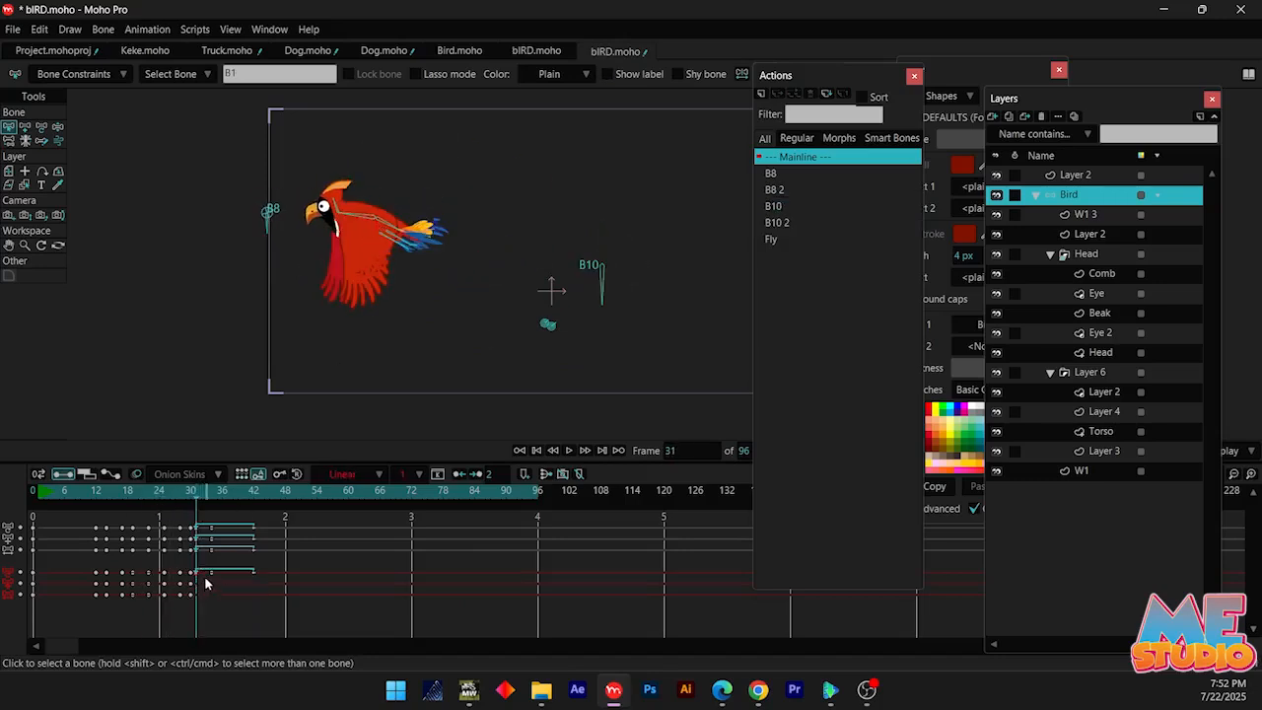
{"action": "key", "text": "space"}
{"action": "left_click", "coordinate": [191, 490]}
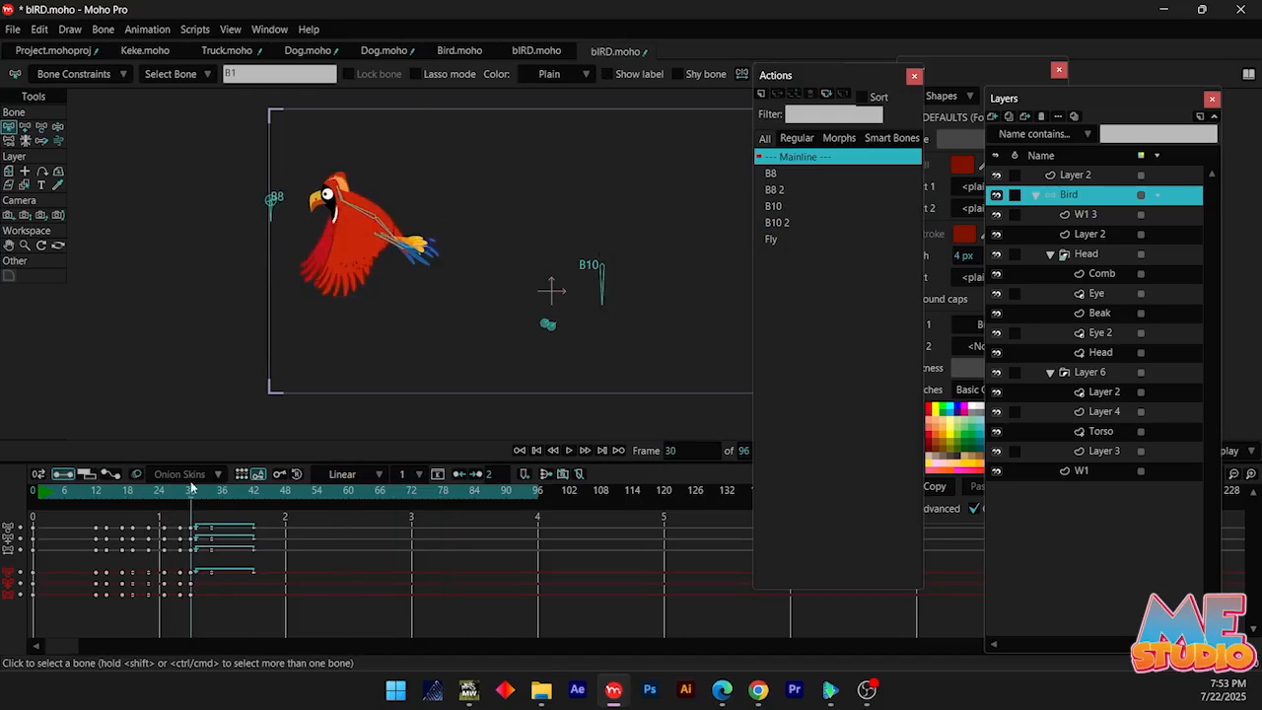
Keyframe the Bird layer at frame 30, and move it outside the camera frame to X -7.4005, Y 1.7529 at frame 64
{"action": "key", "text": "m"}
{"action": "scroll", "coordinate": [366, 401], "scroll_direction": "down", "scroll_amount": 3}
{"action": "left_click", "coordinate": [412, 494]}
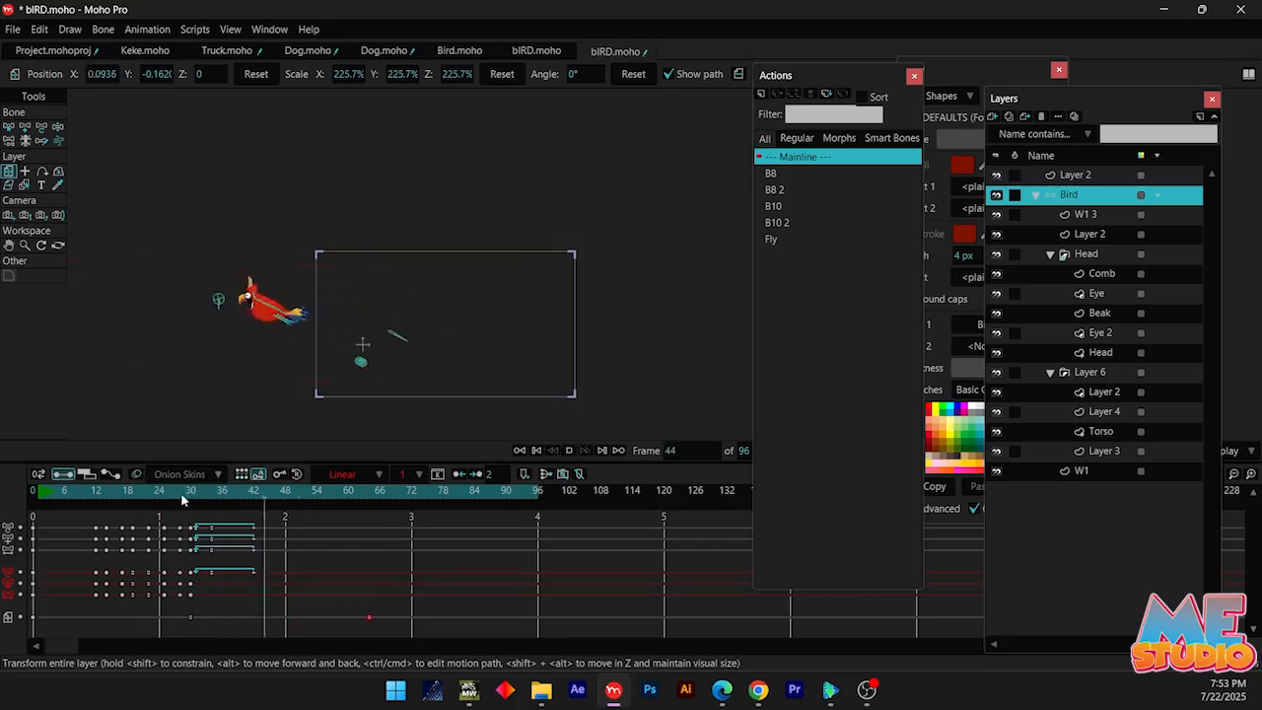
{"action": "key", "text": "space"}
{"action": "left_click_drag", "start_coordinate": [182, 345], "coordinate": [320, 342]}
{"action": "scroll", "coordinate": [320, 342], "scroll_direction": "up", "scroll_amount": 2}
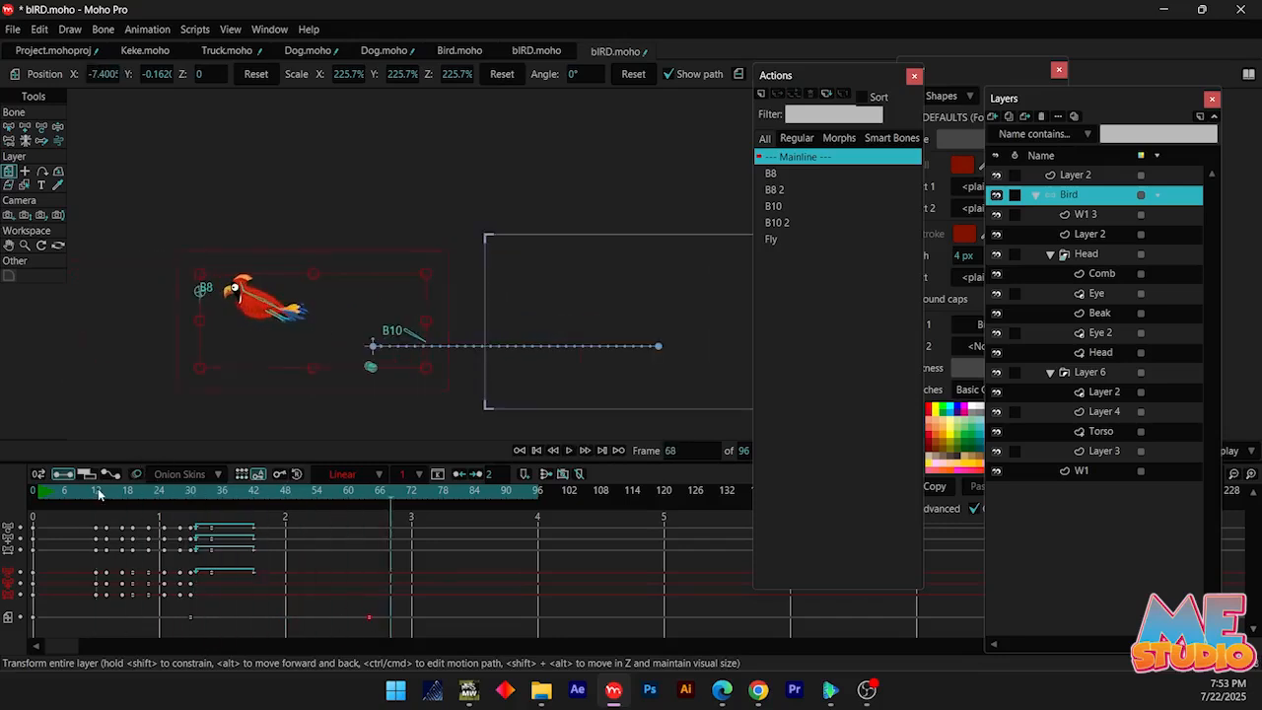
{"action": "left_click", "coordinate": [93, 494]}
{"action": "key", "text": "space"}
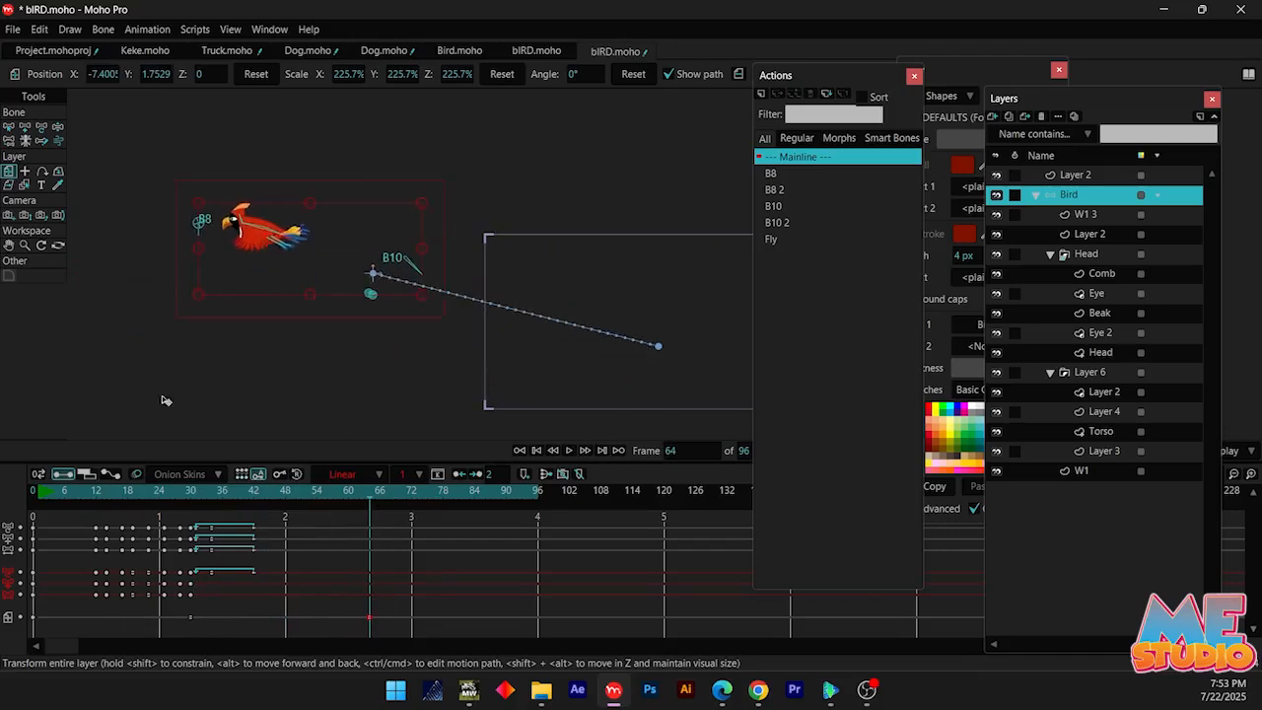
Extend the animation to 10000 frames and play back the flight loop with the Actions window moved aside
{"action": "left_click", "coordinate": [125, 494]}
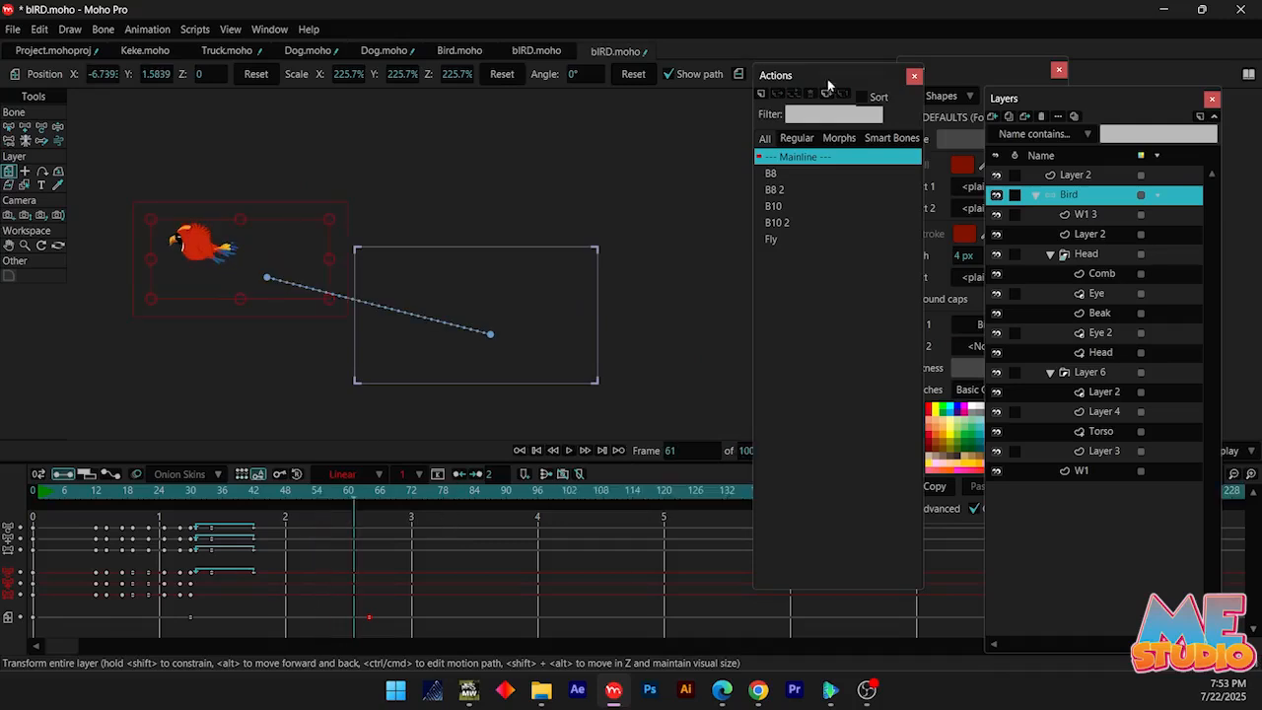
{"action": "left_click_drag", "start_coordinate": [828, 85], "coordinate": [1151, 107]}
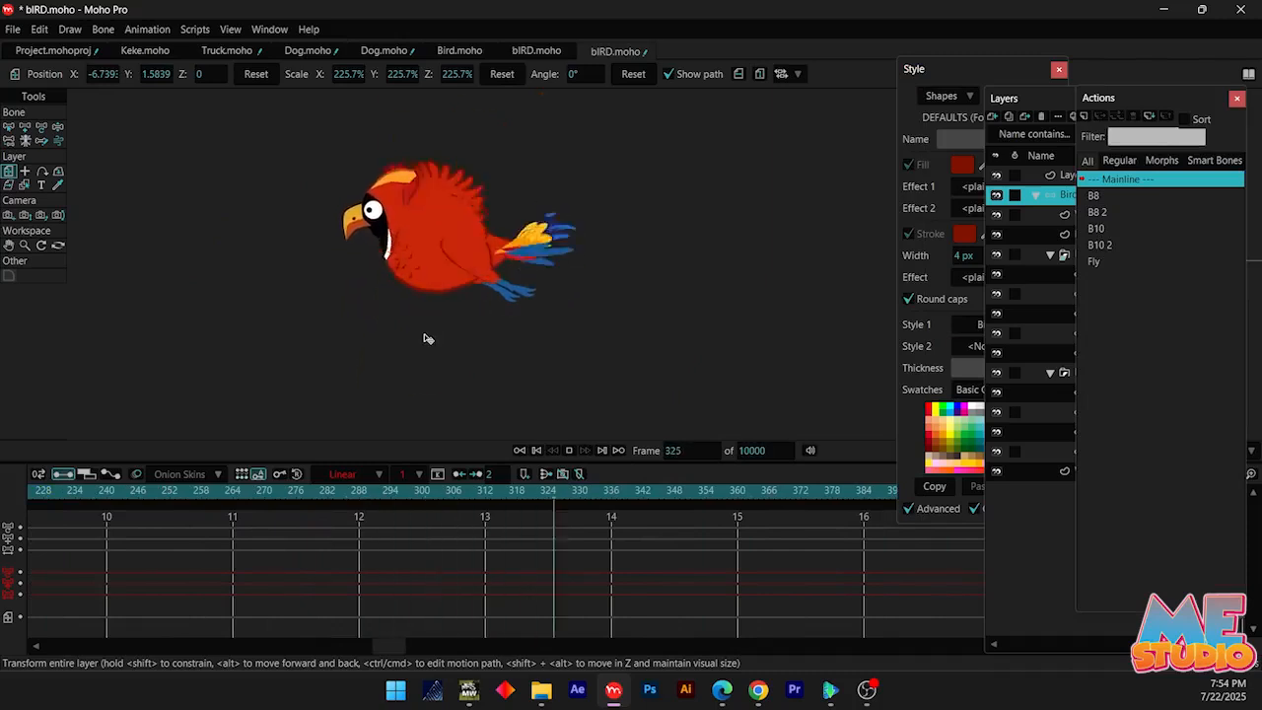
{"action": "key", "text": "space"}
{"action": "left_click_drag", "start_coordinate": [100, 583], "coordinate": [340, 574]}
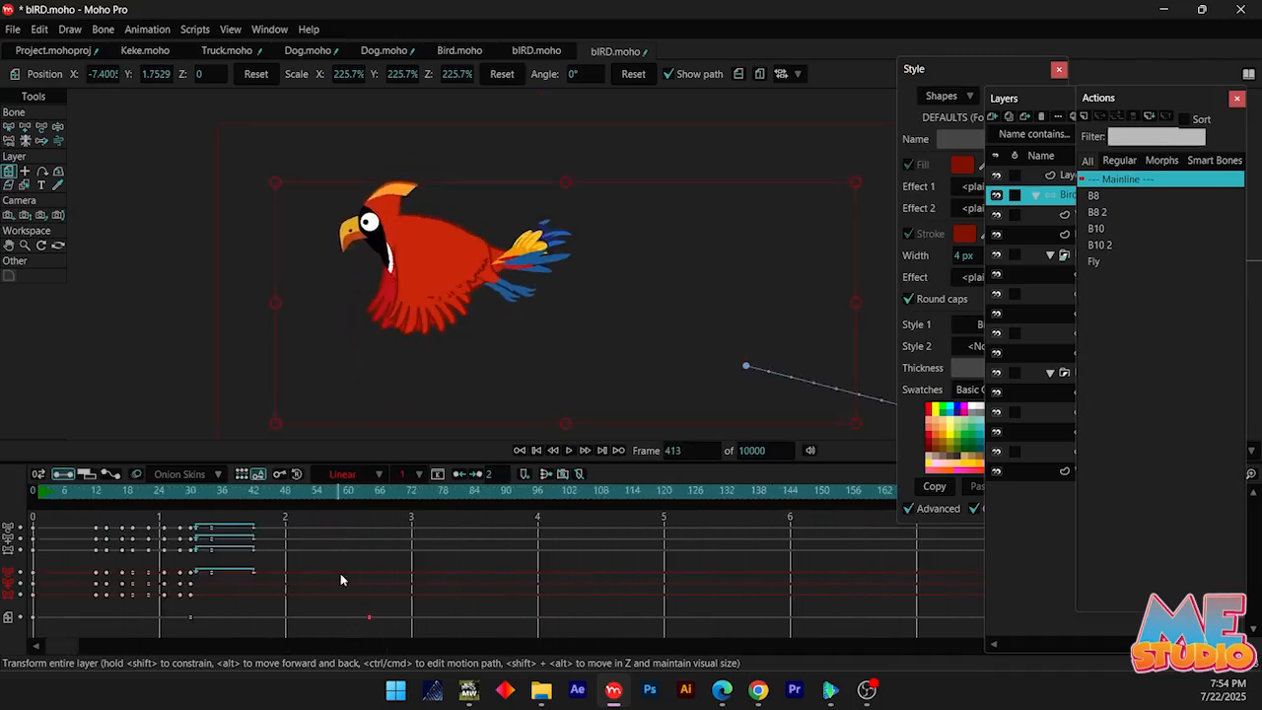
Fold the bird's legs back toward the tail at frame 42 with Manipulate Bones and play back the flight
{"action": "left_click_drag", "start_coordinate": [194, 488], "coordinate": [253, 495]}
{"action": "left_click_drag", "start_coordinate": [591, 345], "coordinate": [187, 251]}
{"action": "scroll", "coordinate": [567, 312], "scroll_direction": "up", "scroll_amount": 3}
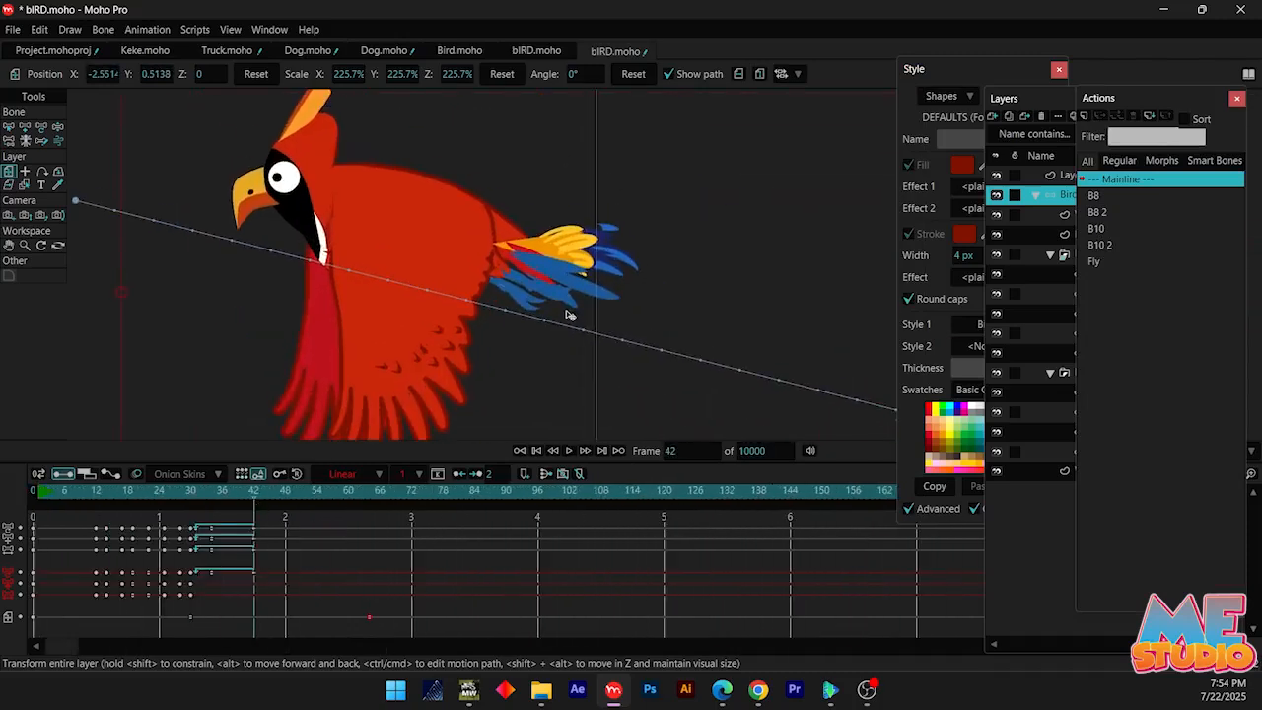
{"action": "key", "text": "z"}
{"action": "scroll", "coordinate": [537, 290], "scroll_direction": "up", "scroll_amount": 2}
{"action": "left_click_drag", "start_coordinate": [529, 273], "coordinate": [557, 249]}
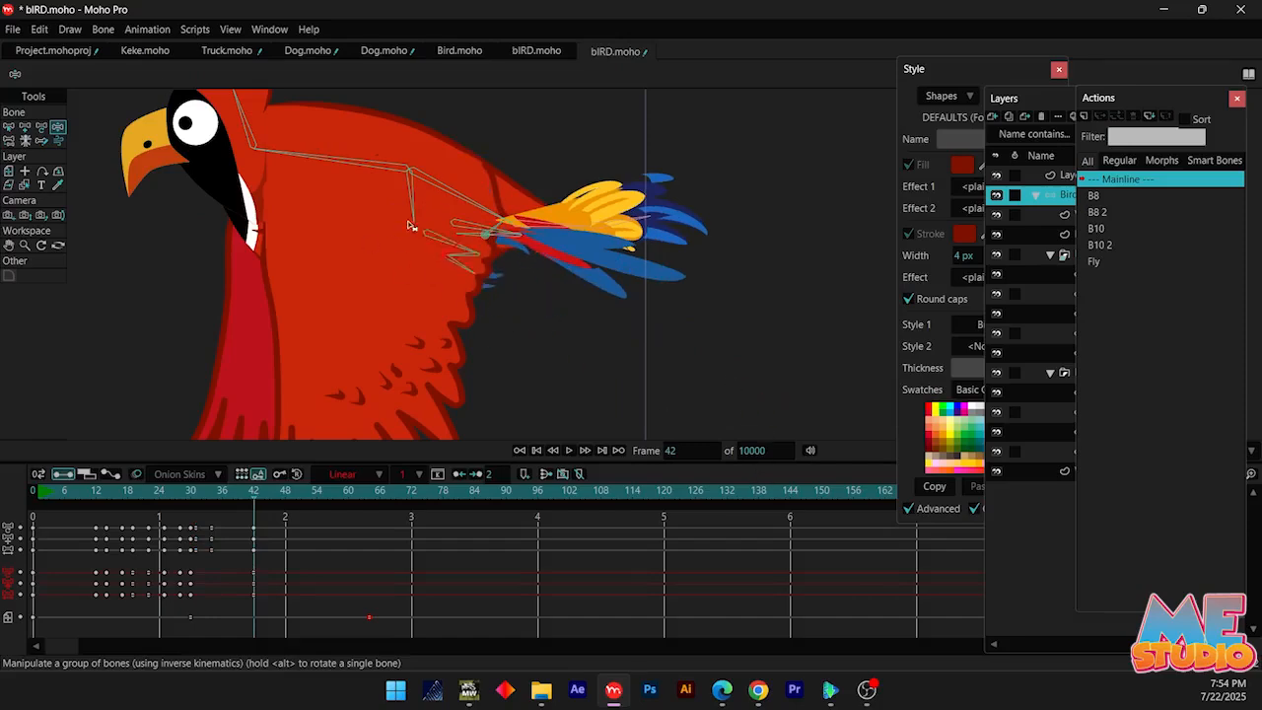
{"action": "key", "text": "space"}
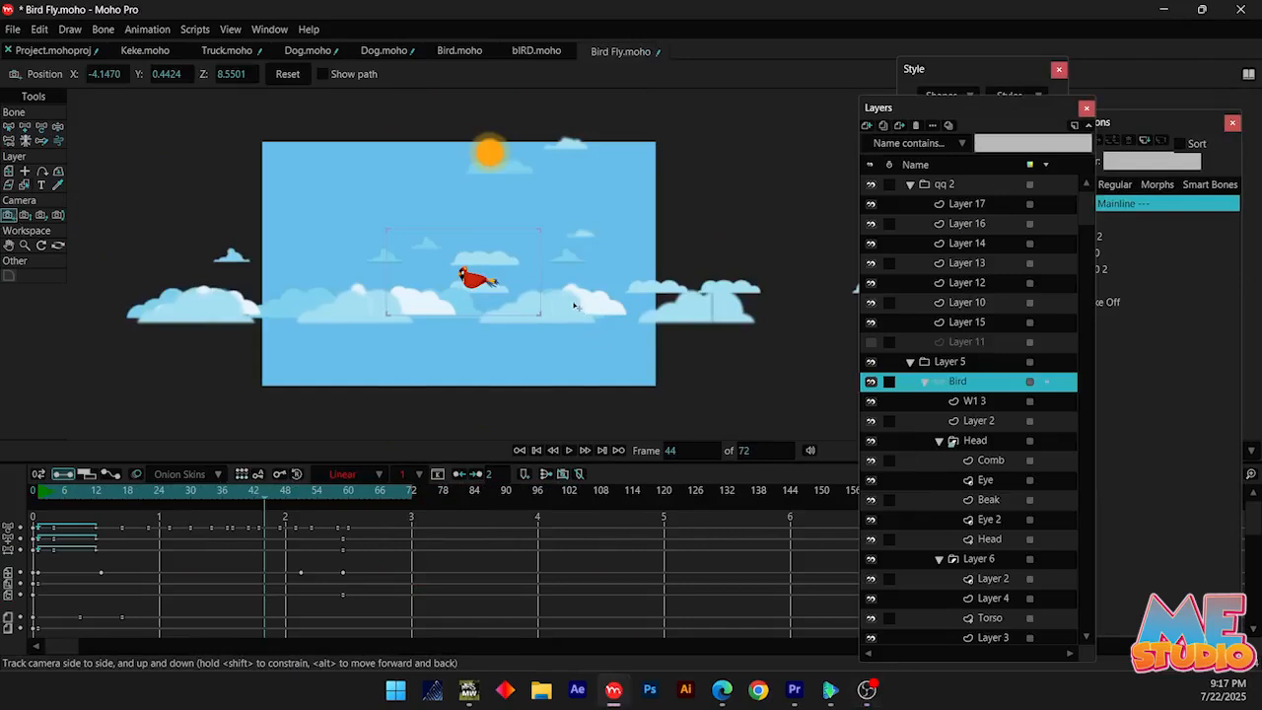
Try tracking the camera through the cloud scene at frame 32, and undo the camera moves
{"action": "left_click_drag", "start_coordinate": [574, 306], "coordinate": [201, 493]}
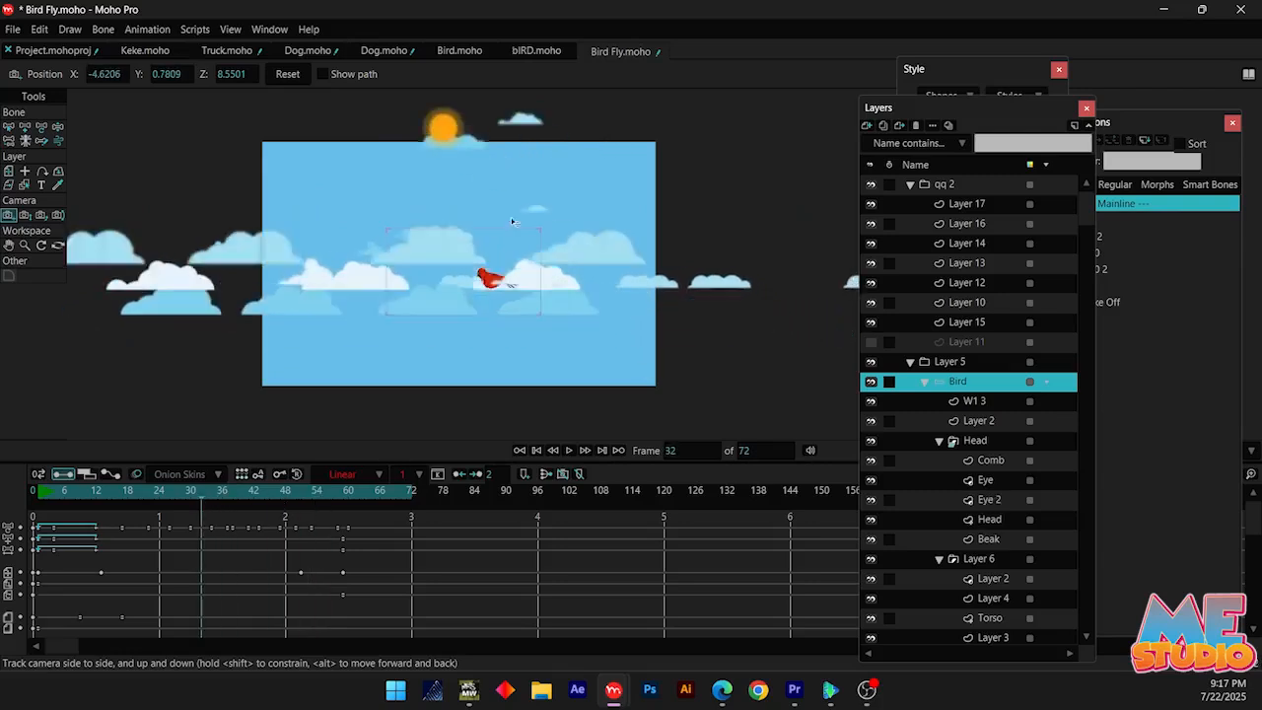
{"action": "left_click_drag", "start_coordinate": [510, 221], "coordinate": [725, 229]}
{"action": "scroll", "coordinate": [364, 564], "scroll_direction": "down", "scroll_amount": 1}
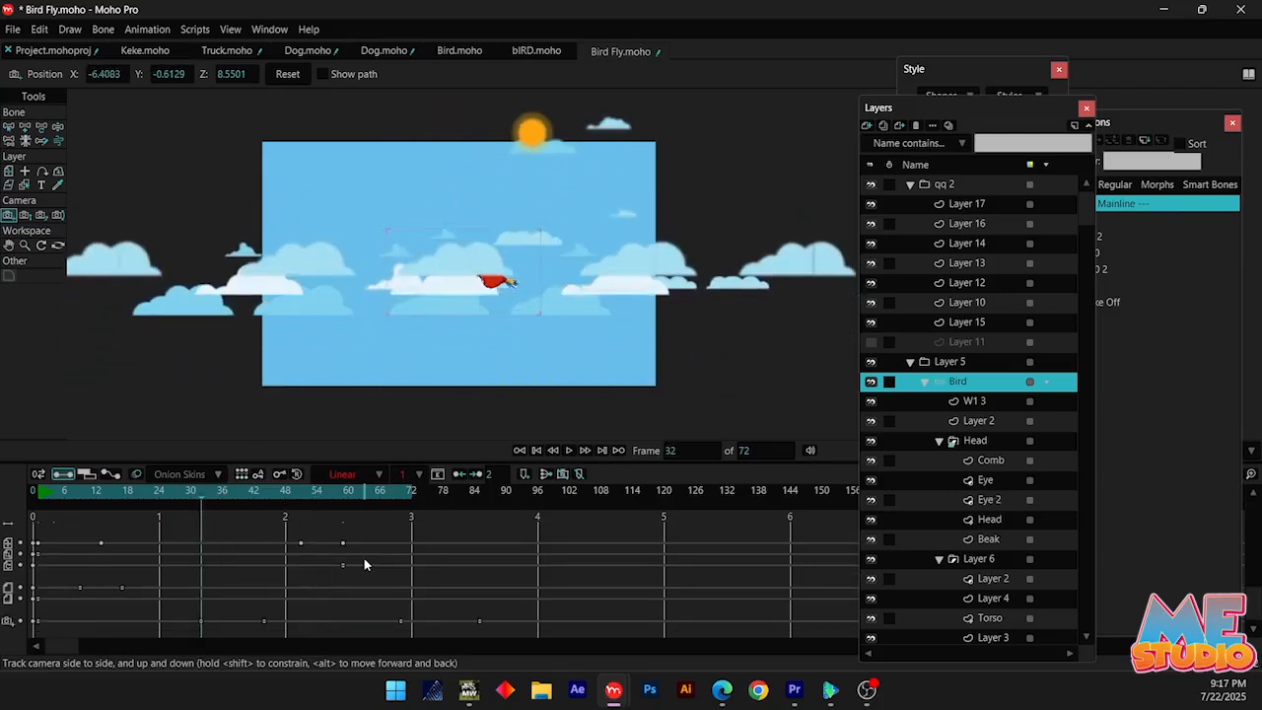
{"action": "key", "text": "ctrl+z"}
{"action": "key", "text": "ctrl+z"}
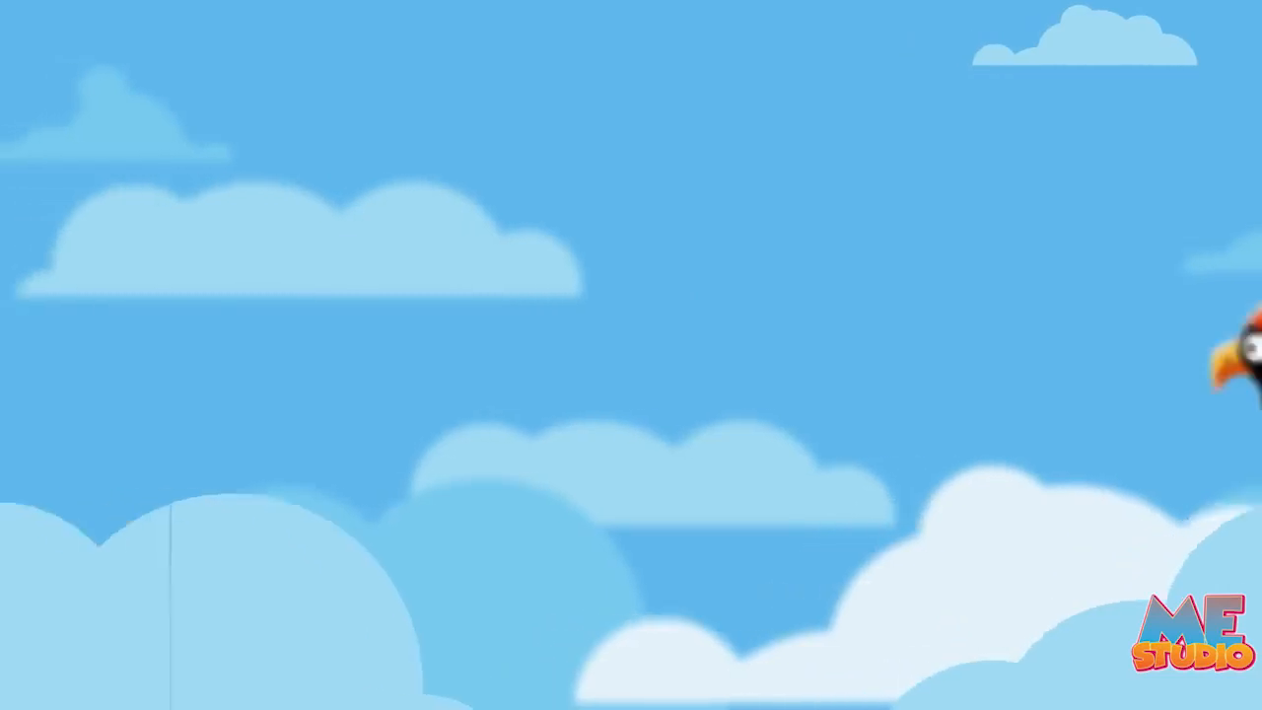